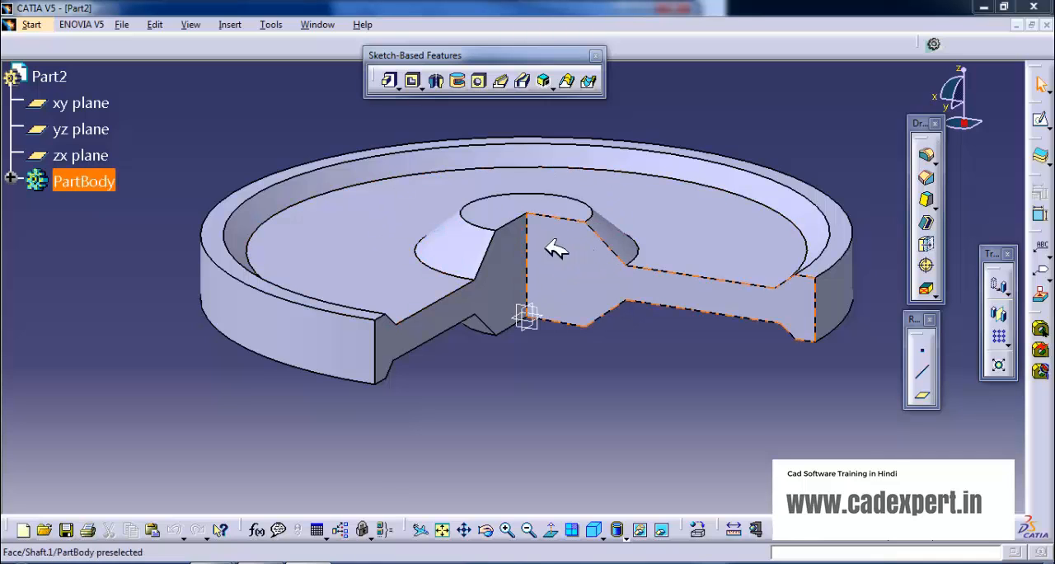
pyautogui.moveTo(638, 204); pyautogui.dragTo(627, 239, button='middle')
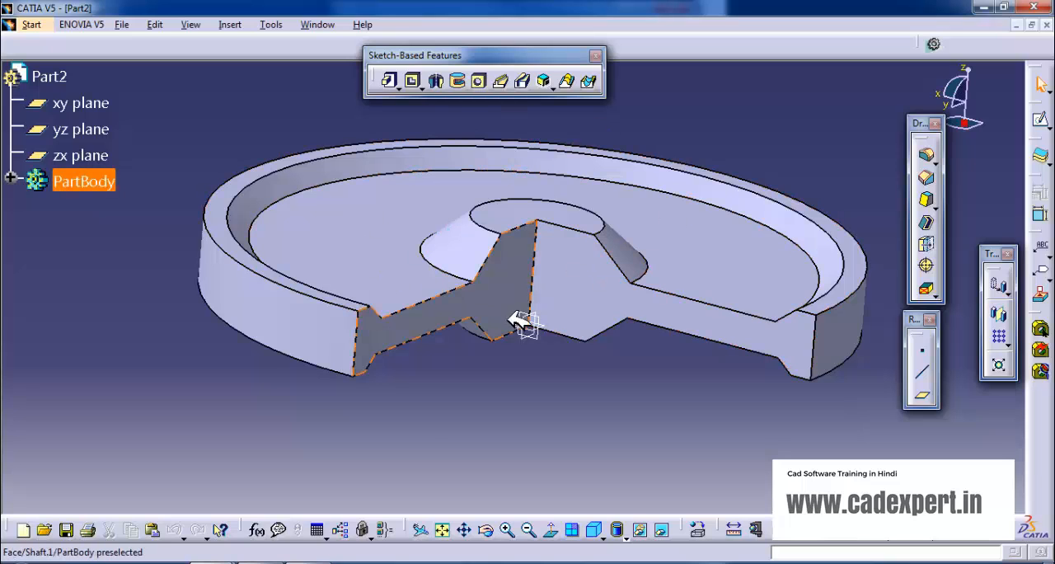
pyautogui.moveTo(674, 367)
pyautogui.mouseDown(button='middle')
pyautogui.moveTo(683, 346)
pyautogui.moveTo(560, 278)
pyautogui.mouseUp(button='middle')
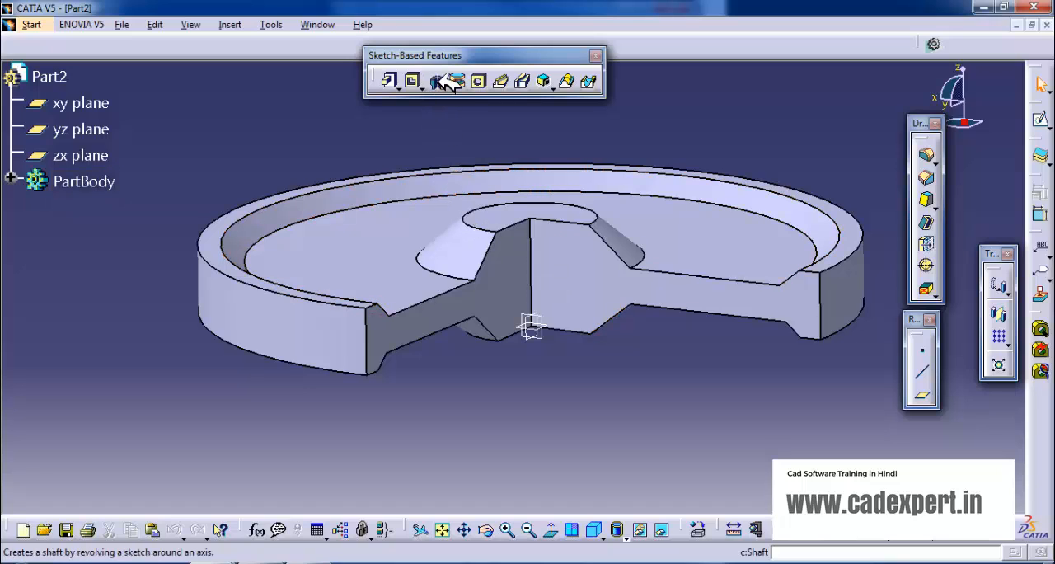
pyautogui.moveTo(619, 190); pyautogui.dragTo(617, 218, button='middle')
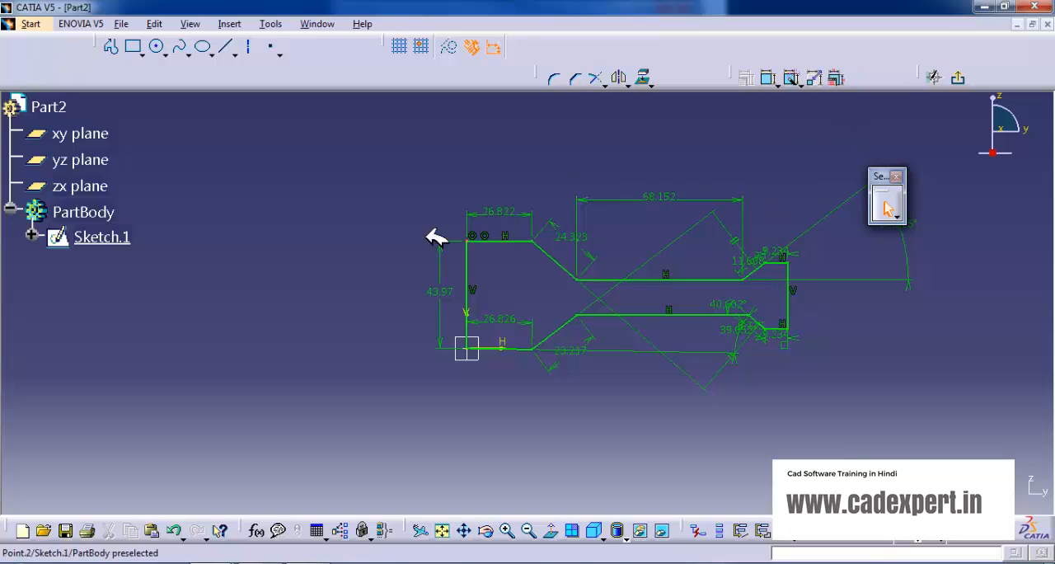
# Exit the sketch and start a Shaft from its profile, using the inner vertical edge as the revolution axis.
pyautogui.click(958, 79)
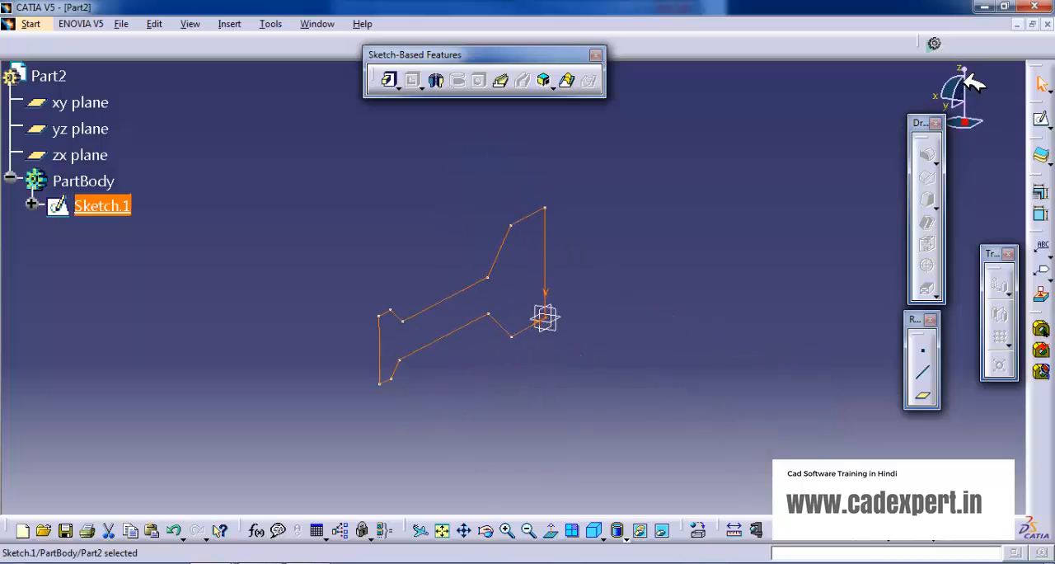
pyautogui.click(442, 76)
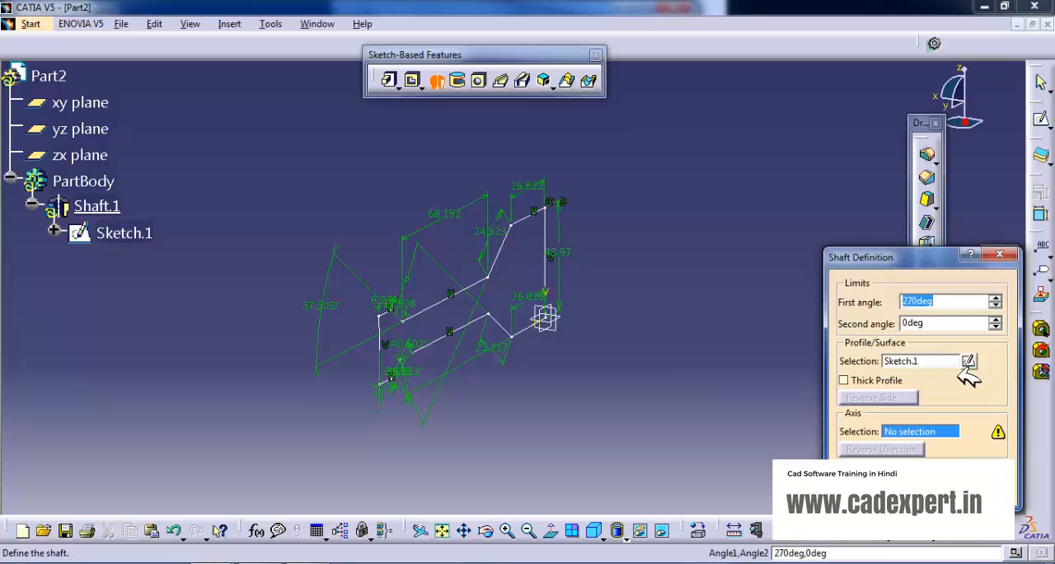
pyautogui.click(938, 362)
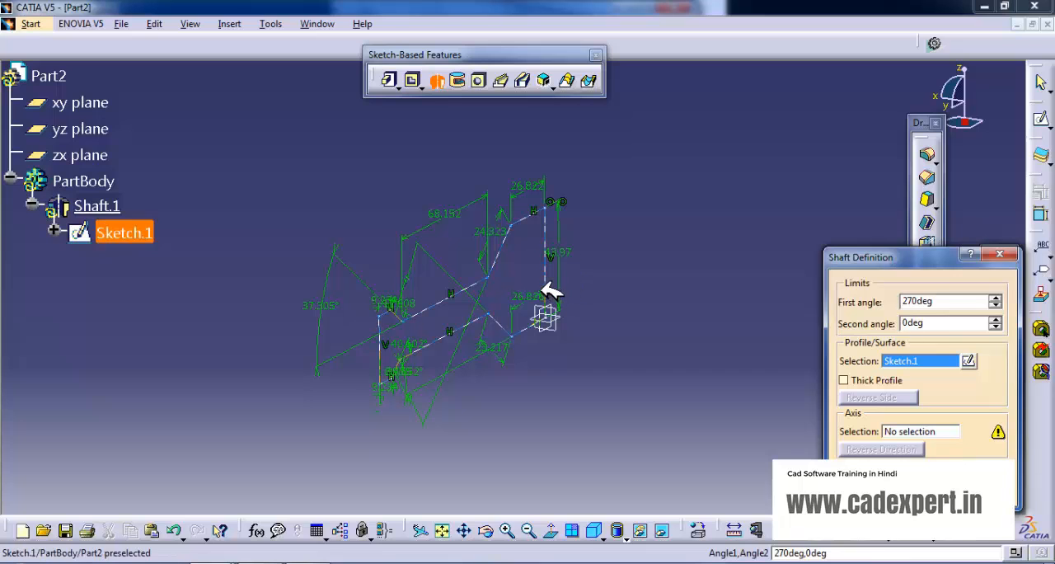
pyautogui.moveTo(632, 248); pyautogui.dragTo(556, 302, button='middle')
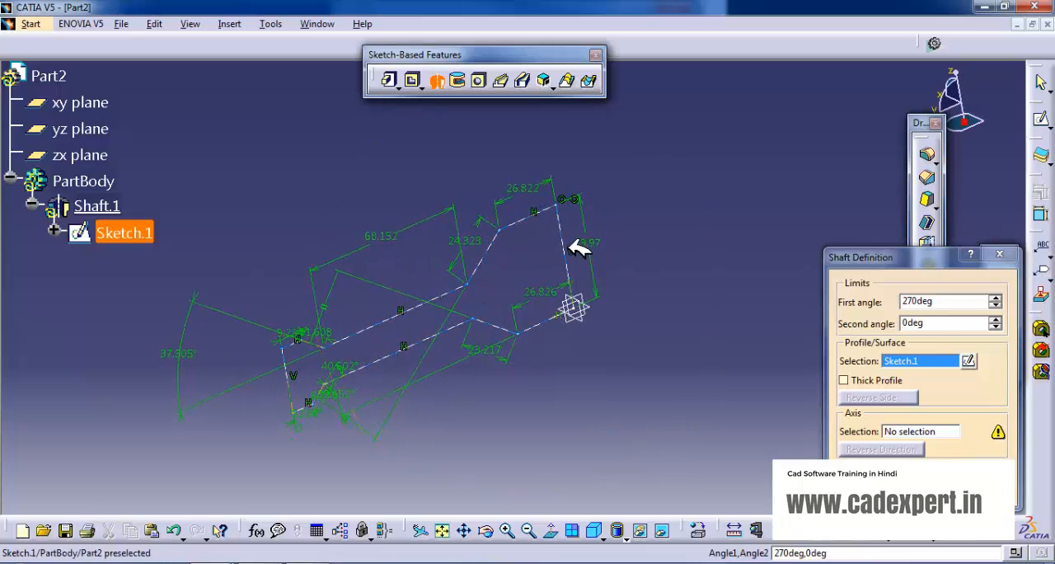
pyautogui.click(939, 432)
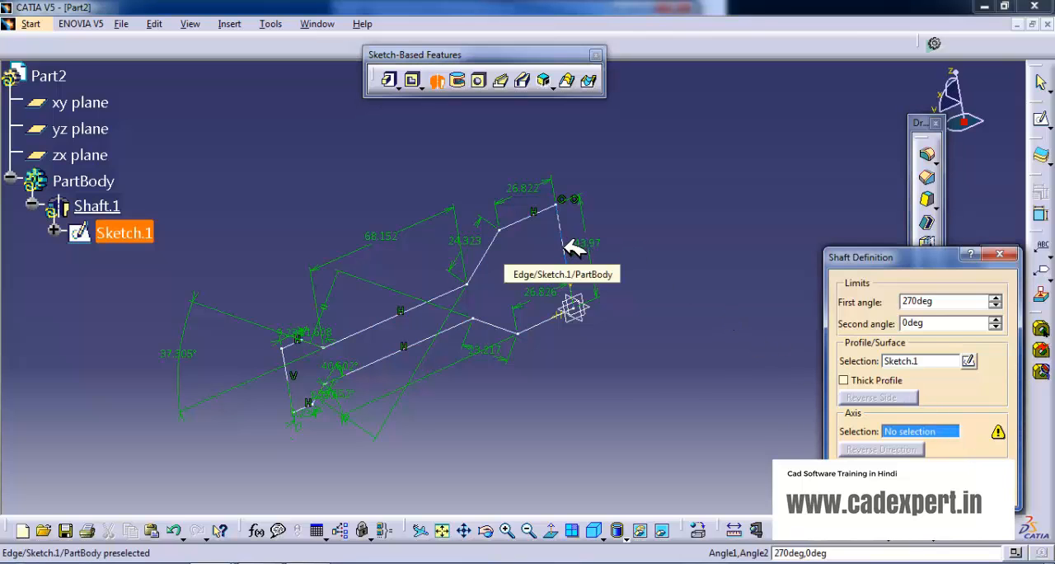
pyautogui.click(568, 249)
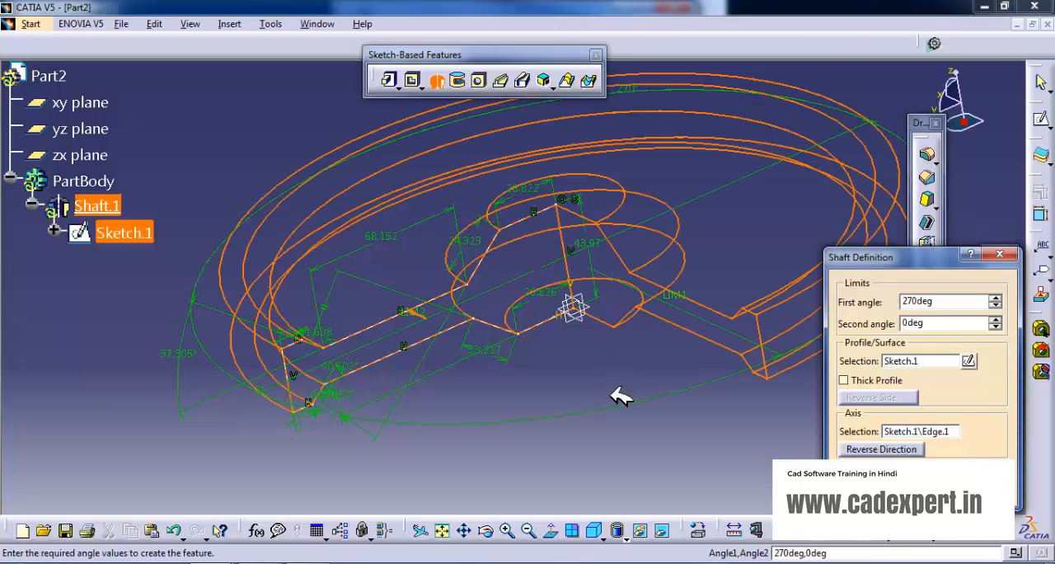
pyautogui.moveTo(610, 361); pyautogui.dragTo(625, 332, button='middle')
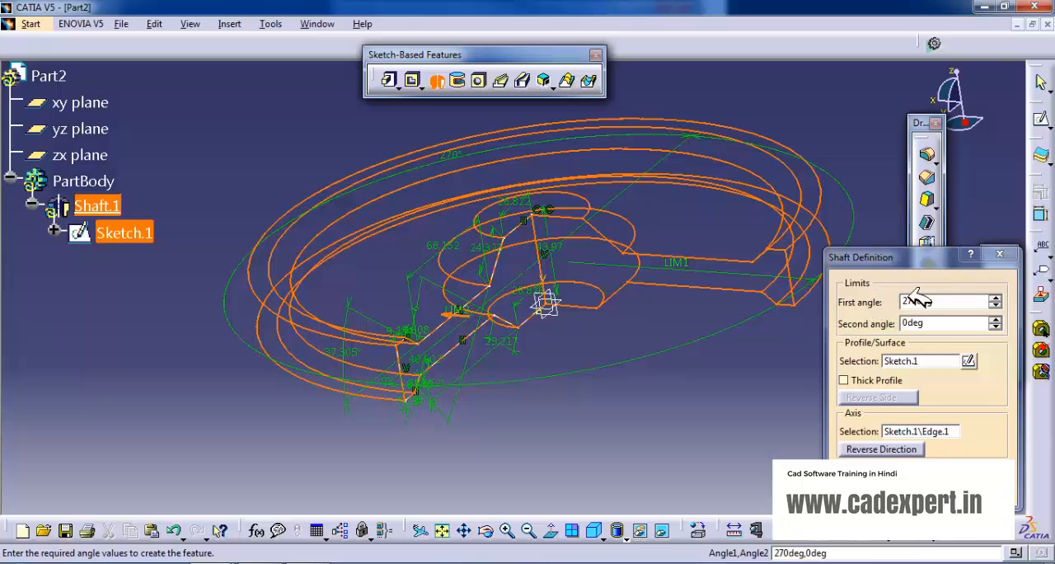
# Set the shaft's first angle to 180 degrees and create the feature.
pyautogui.moveTo(999, 297); pyautogui.dragTo(999, 300)
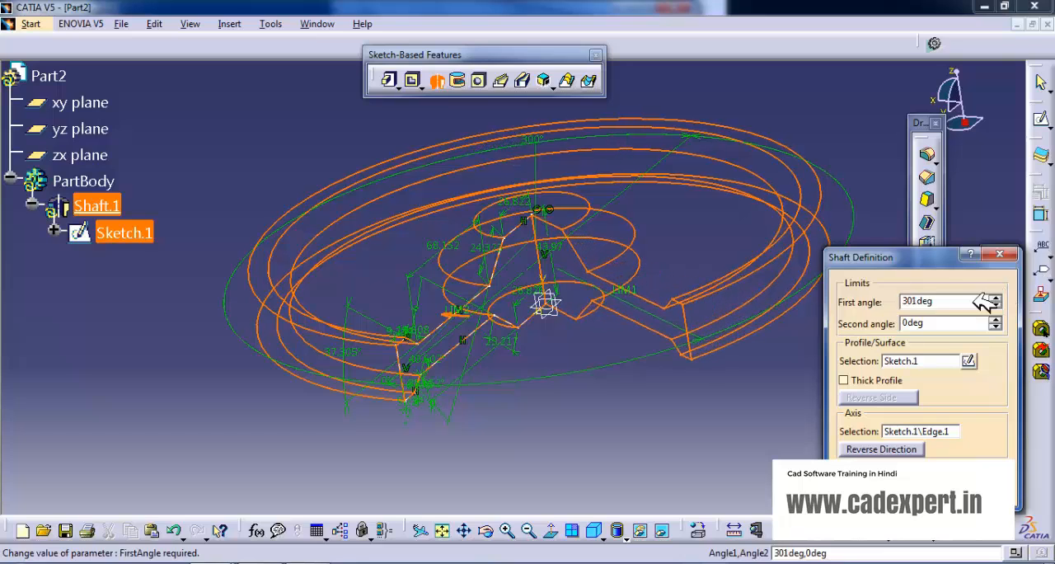
pyautogui.moveTo(936, 300); pyautogui.dragTo(898, 305)
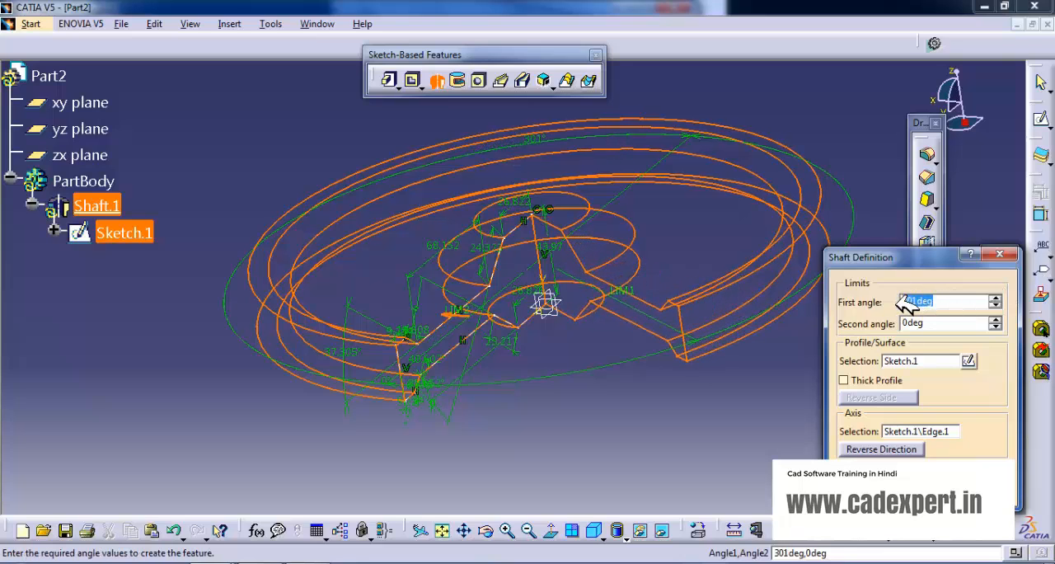
pyautogui.write('180')
pyautogui.click(879, 496)
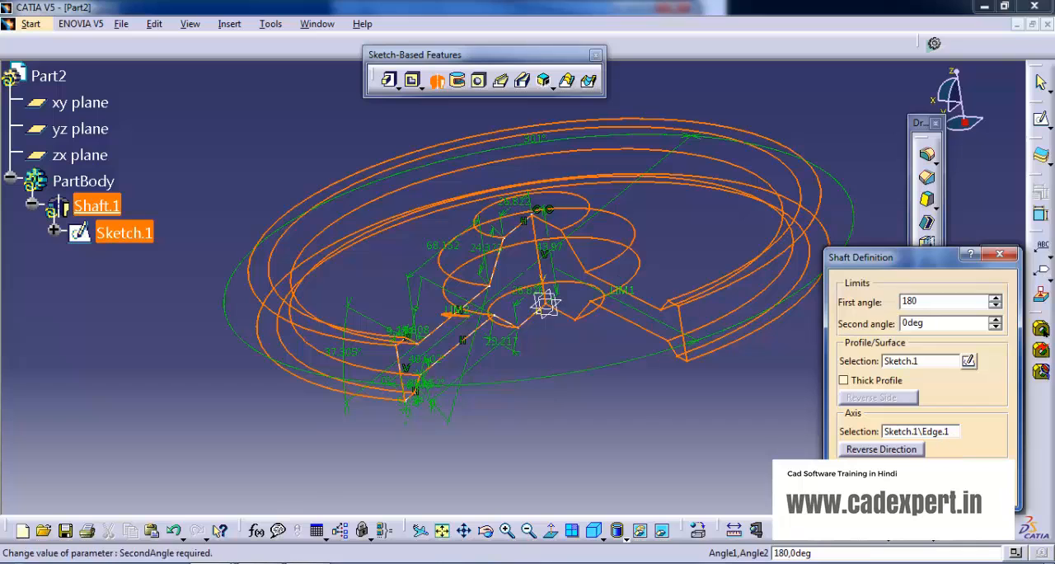
# Edit the shaft and set its first angle to 270 degrees.
pyautogui.moveTo(705, 288); pyautogui.dragTo(585, 240, button='middle')
pyautogui.doubleClick(585, 248)
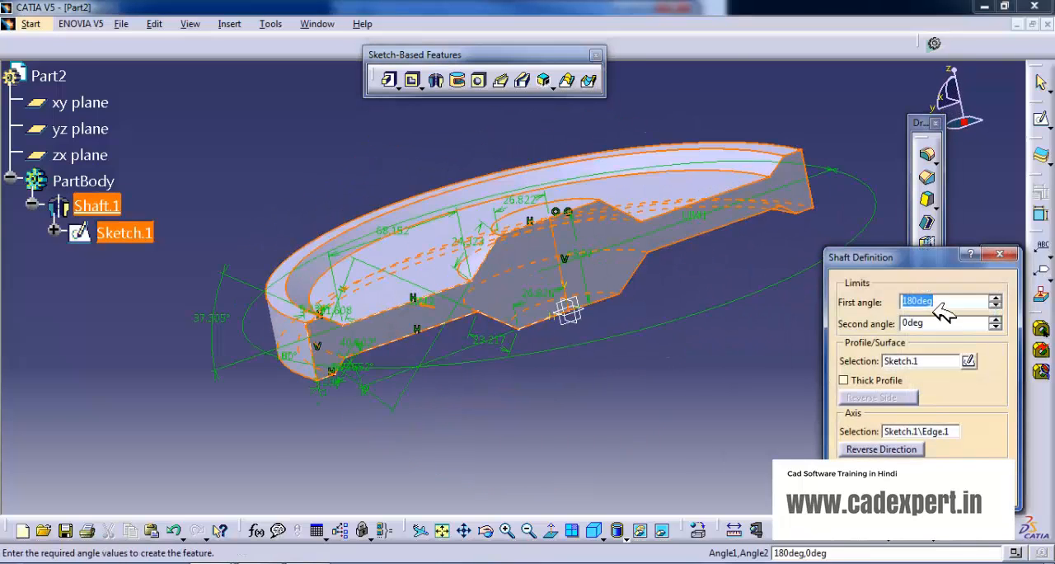
pyautogui.moveTo(953, 301); pyautogui.dragTo(894, 303)
pyautogui.write('270')
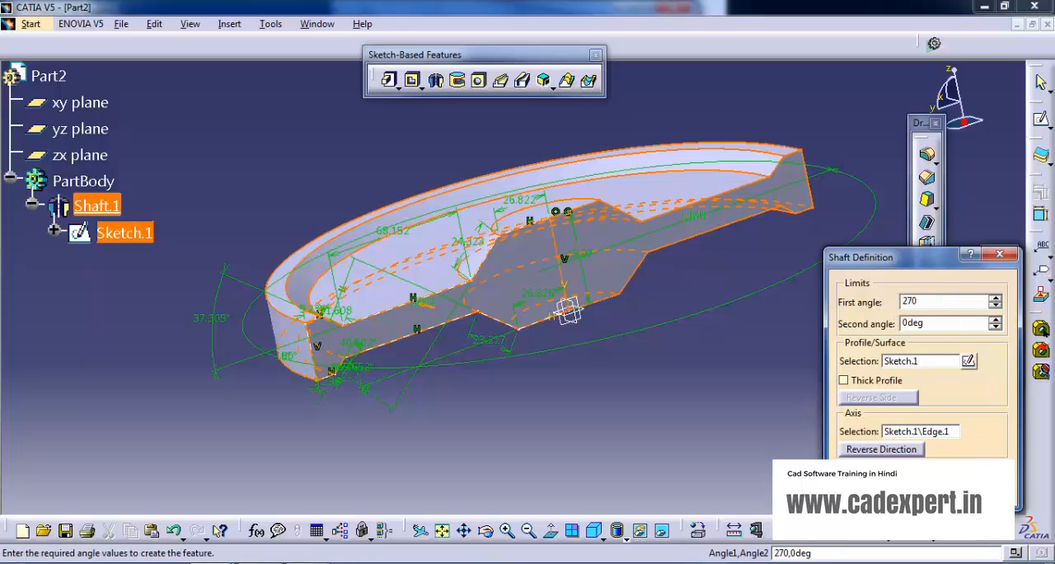
pyautogui.press('Return')
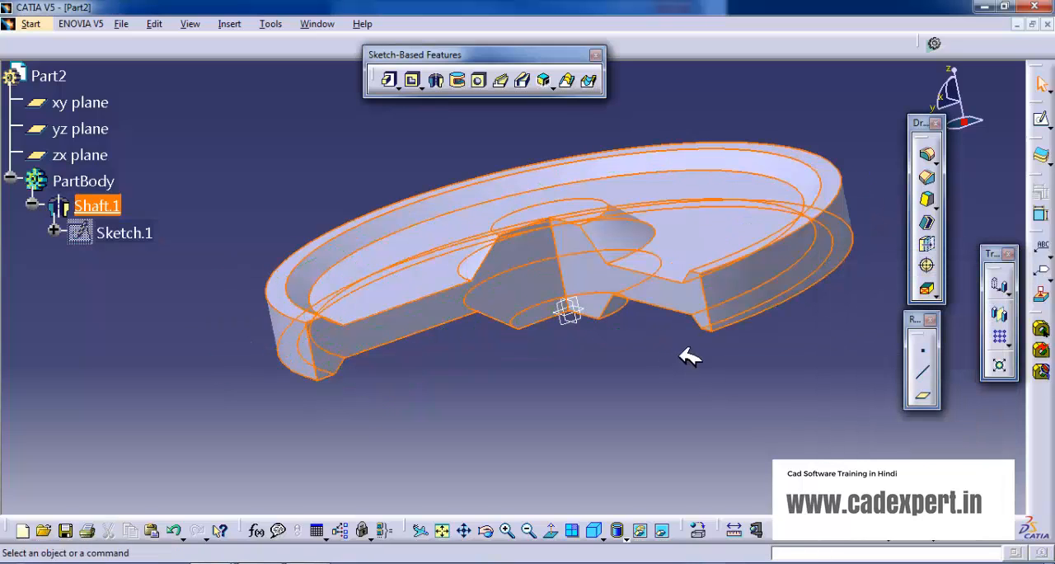
# Edit the shaft again and set its first angle to 360 degrees for a full revolution.
pyautogui.moveTo(690, 356); pyautogui.dragTo(604, 269, button='middle')
pyautogui.doubleClick(604, 270)
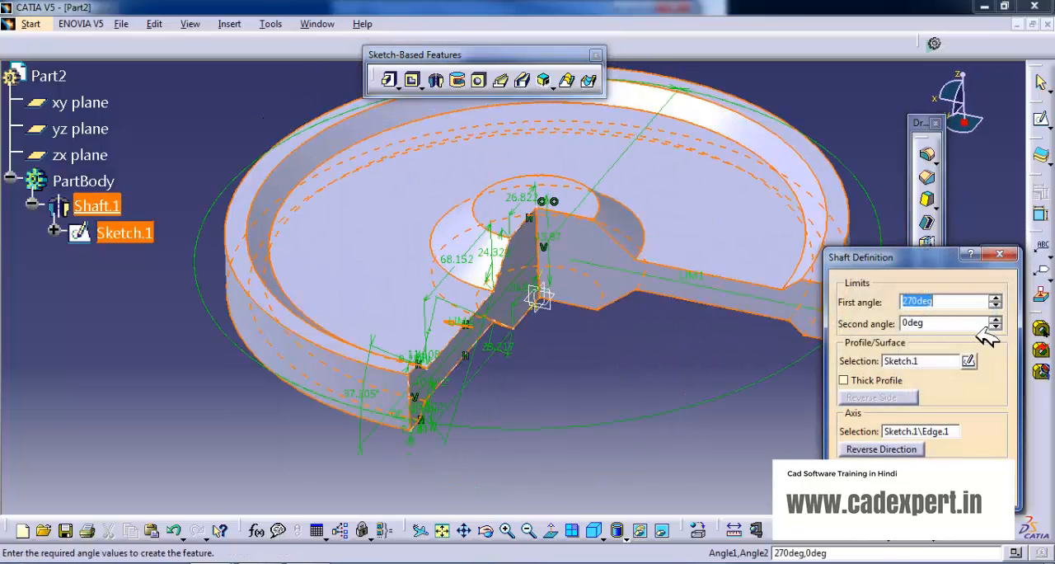
pyautogui.write('3')
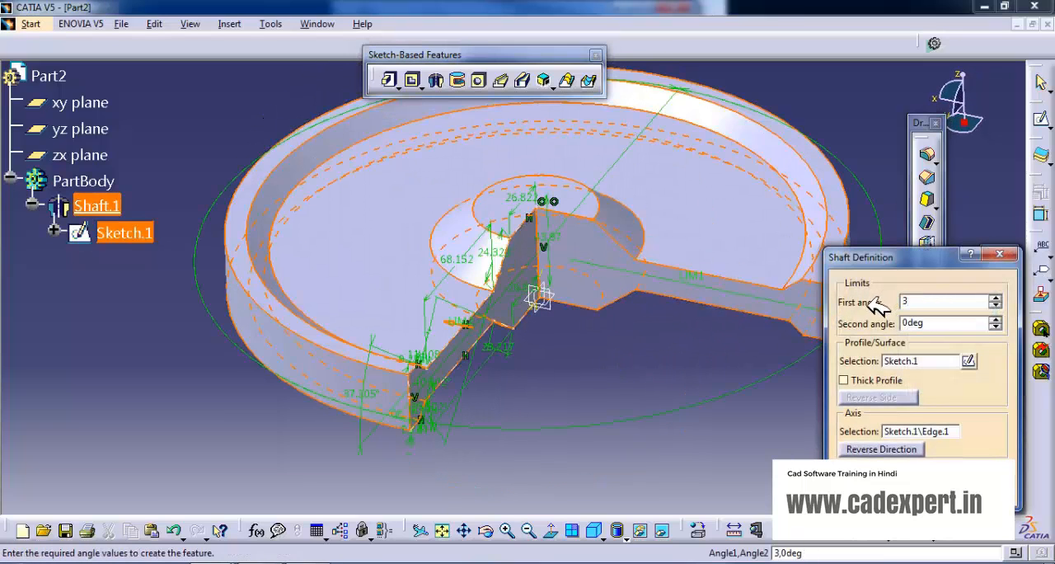
pyautogui.write('60')
pyautogui.click(876, 496)
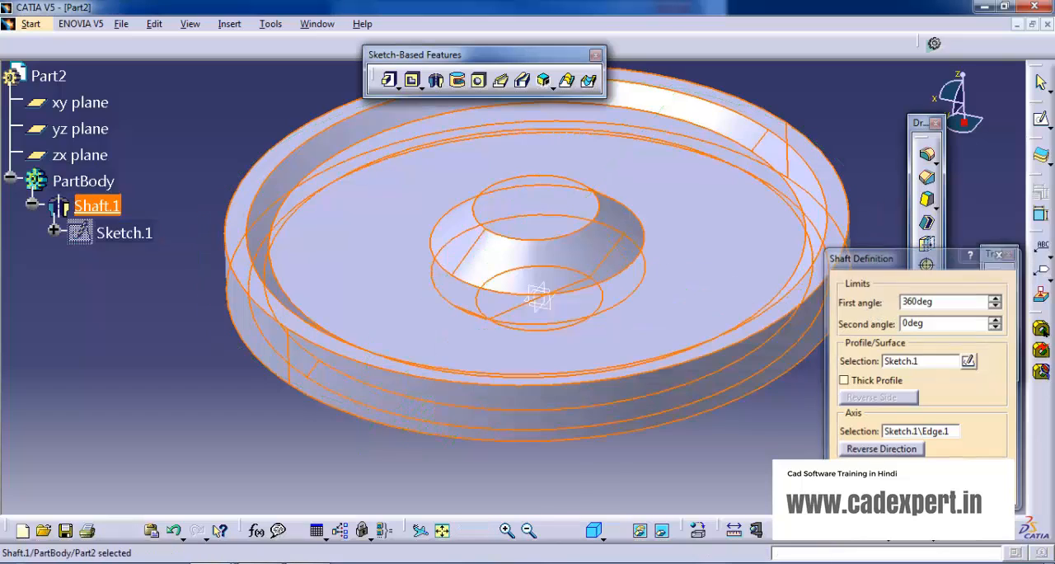
pyautogui.click(817, 379)
pyautogui.moveTo(706, 321); pyautogui.dragTo(710, 291, button='middle')
pyautogui.click(711, 286)
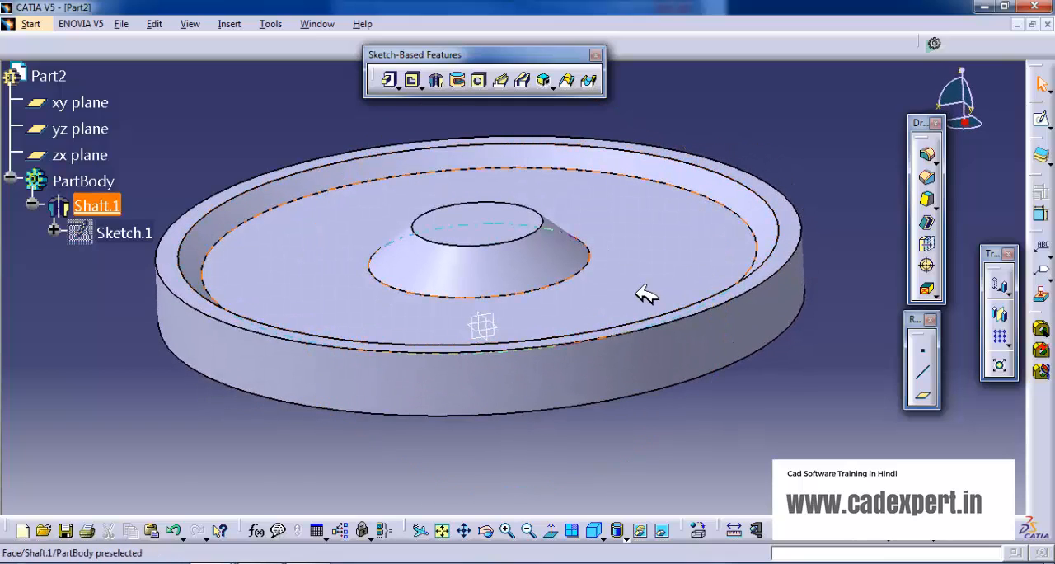
# Undo the shaft's last angle change and the creation of the shaft, back to the bare profile sketch.
pyautogui.click(745, 128)
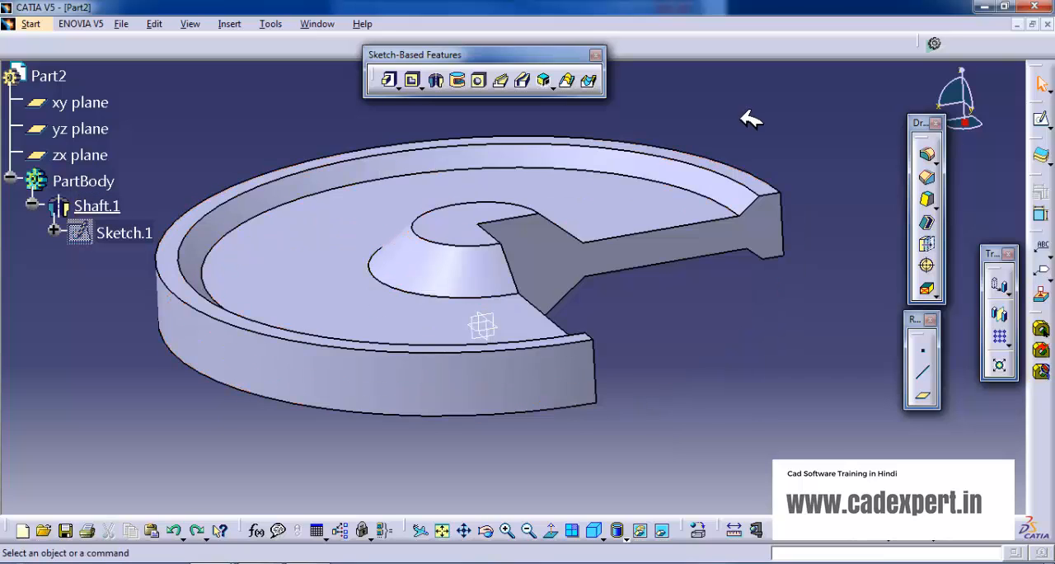
pyautogui.moveTo(690, 302)
pyautogui.mouseDown(button='middle')
pyautogui.moveTo(678, 252)
pyautogui.moveTo(714, 226)
pyautogui.moveTo(718, 194)
pyautogui.mouseUp(button='middle')
pyautogui.click(718, 193)
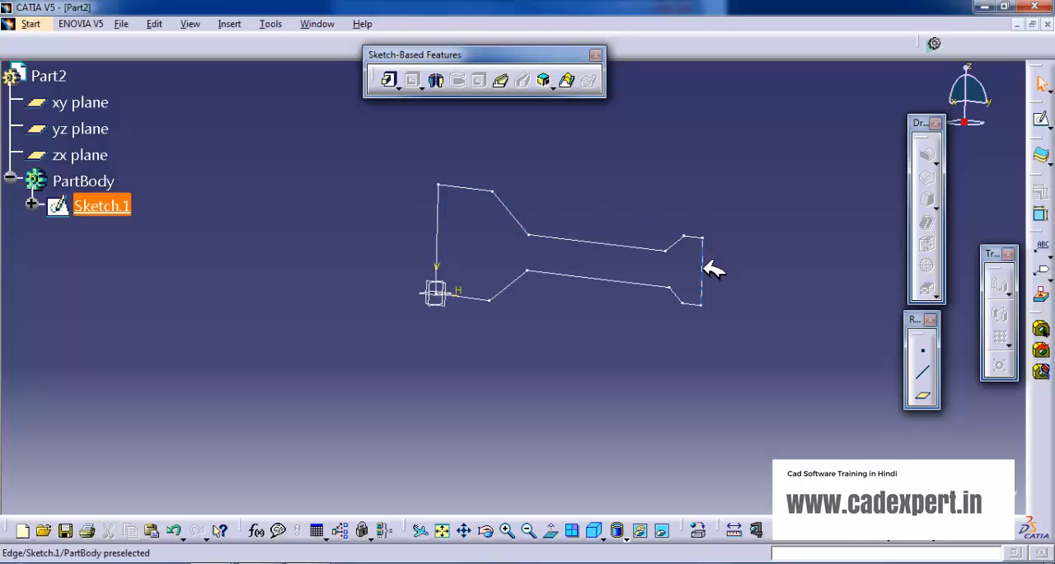
# Create a 270-degree Shaft from the profile sketch about its outer vertical edge, inspect it, and undo it.
pyautogui.click(457, 80)
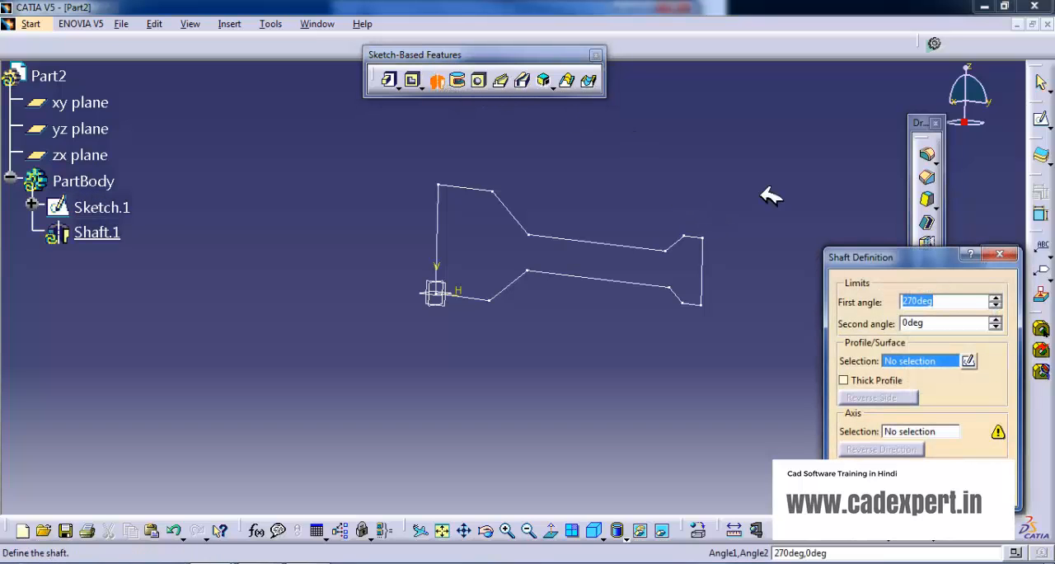
pyautogui.click(915, 362)
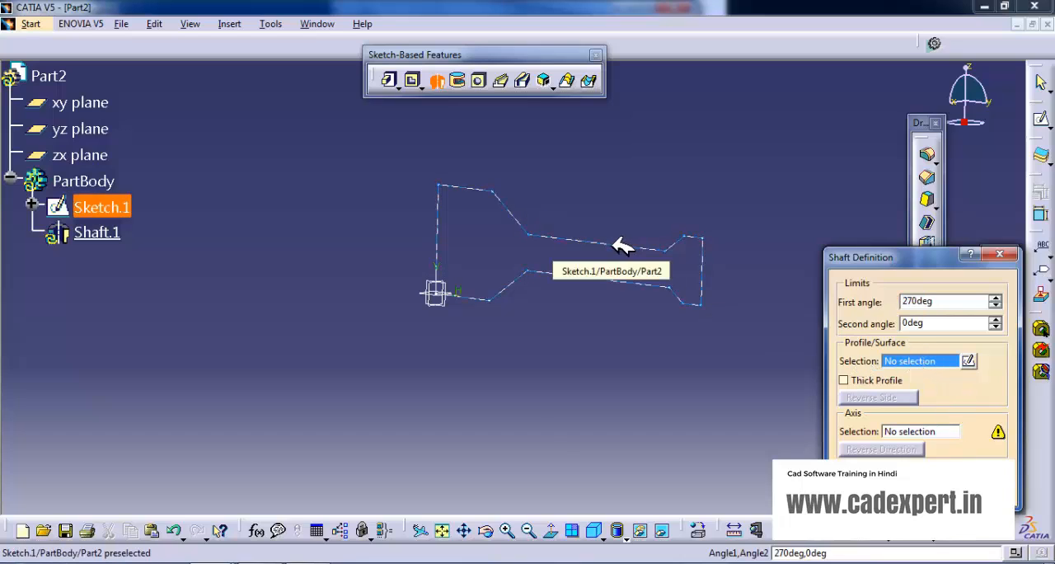
pyautogui.click(697, 237)
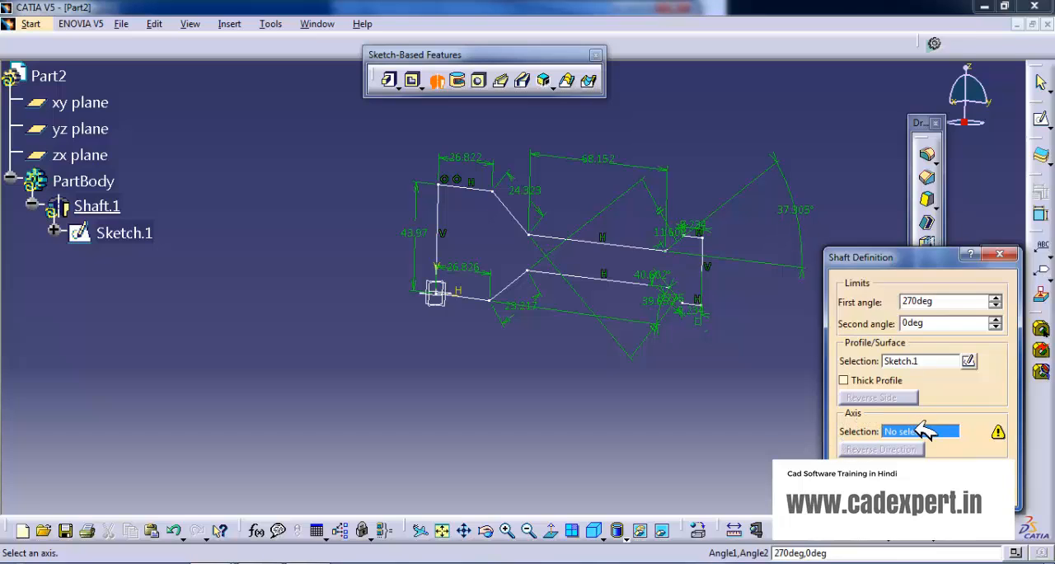
pyautogui.click(706, 262)
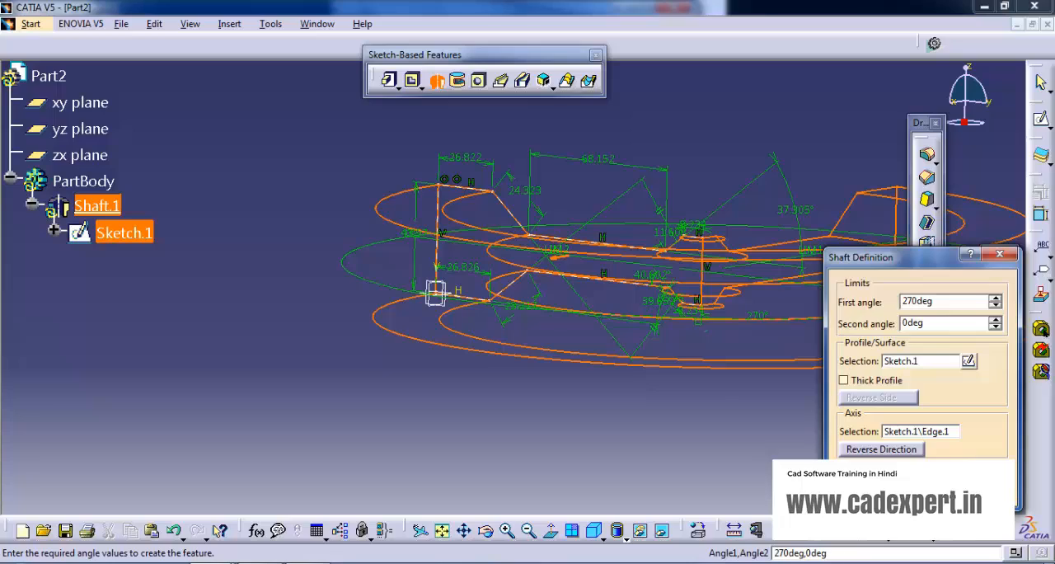
pyautogui.click(874, 495)
pyautogui.moveTo(707, 218); pyautogui.dragTo(759, 179, button='middle')
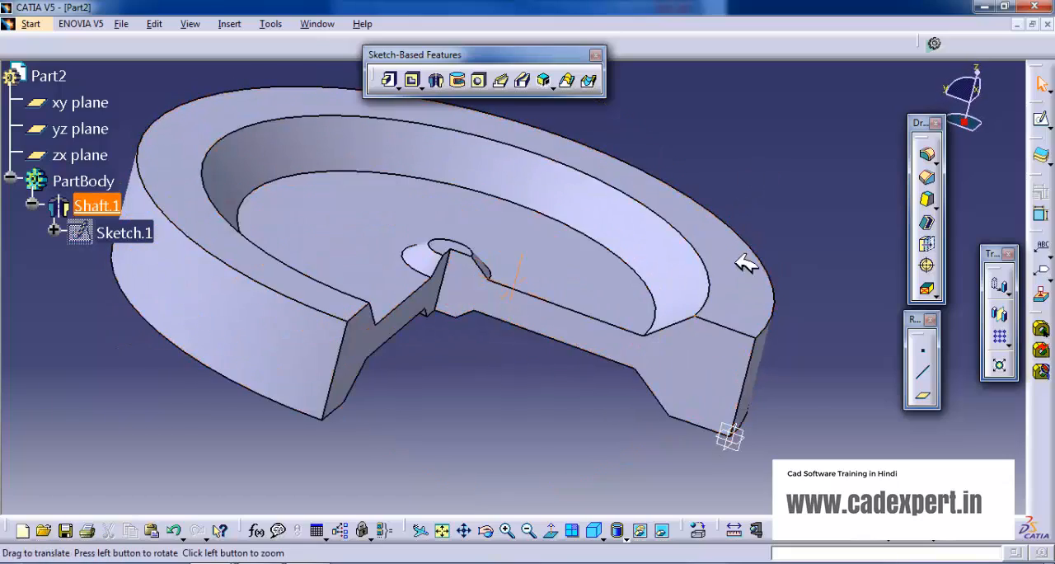
pyautogui.moveTo(749, 263); pyautogui.dragTo(779, 213, button='middle')
pyautogui.moveTo(676, 321); pyautogui.dragTo(709, 280, button='middle')
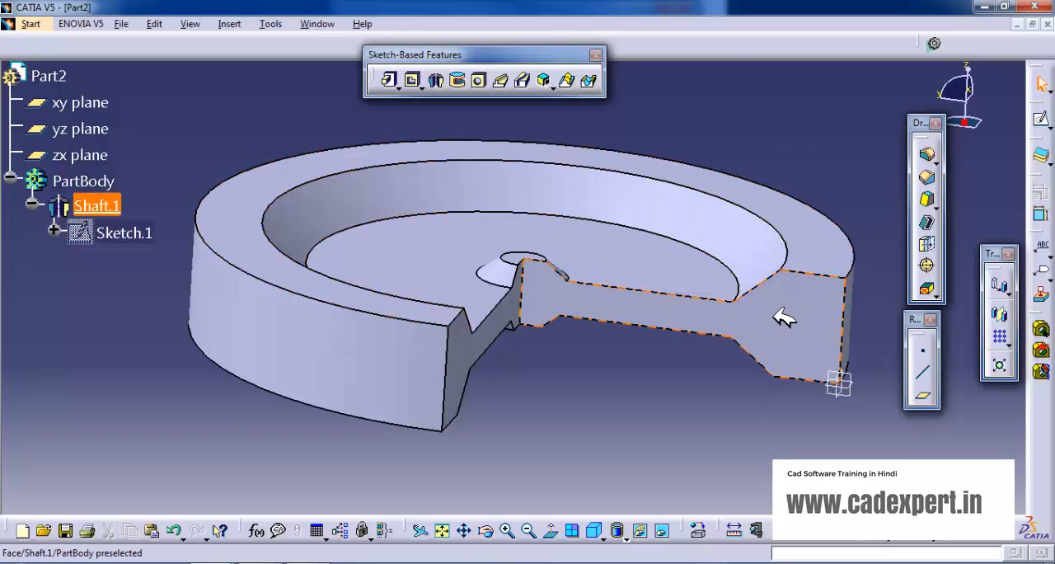
pyautogui.hotkey('ctrl', 'z')
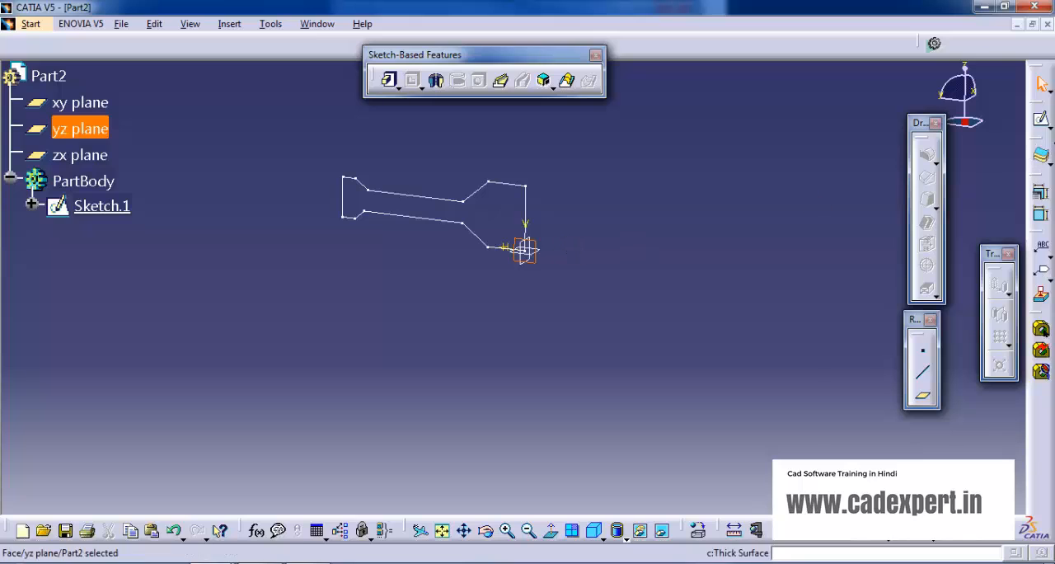
# Start a new sketch on the yz plane and draw a vertical line about 50 mm outside the profile's inner vertical edge.
pyautogui.click(1043, 119)
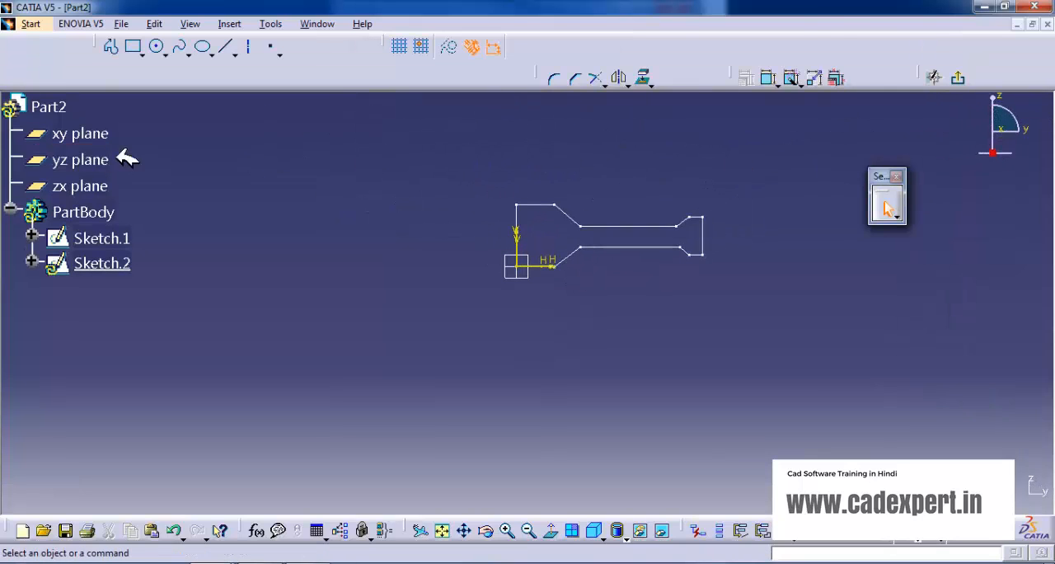
pyautogui.click(225, 46)
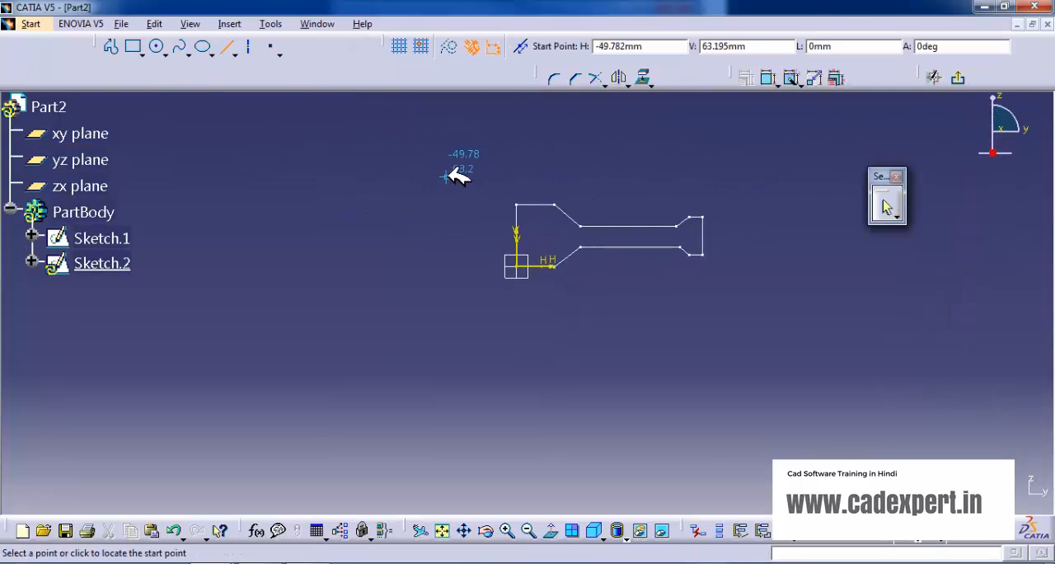
pyautogui.click(446, 175)
pyautogui.click(446, 305)
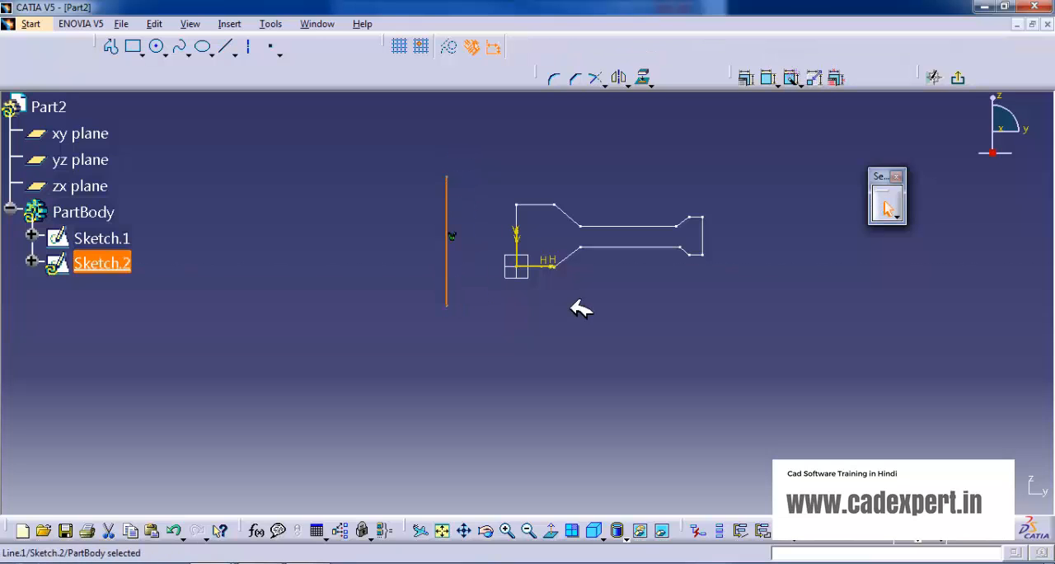
pyautogui.click(587, 316)
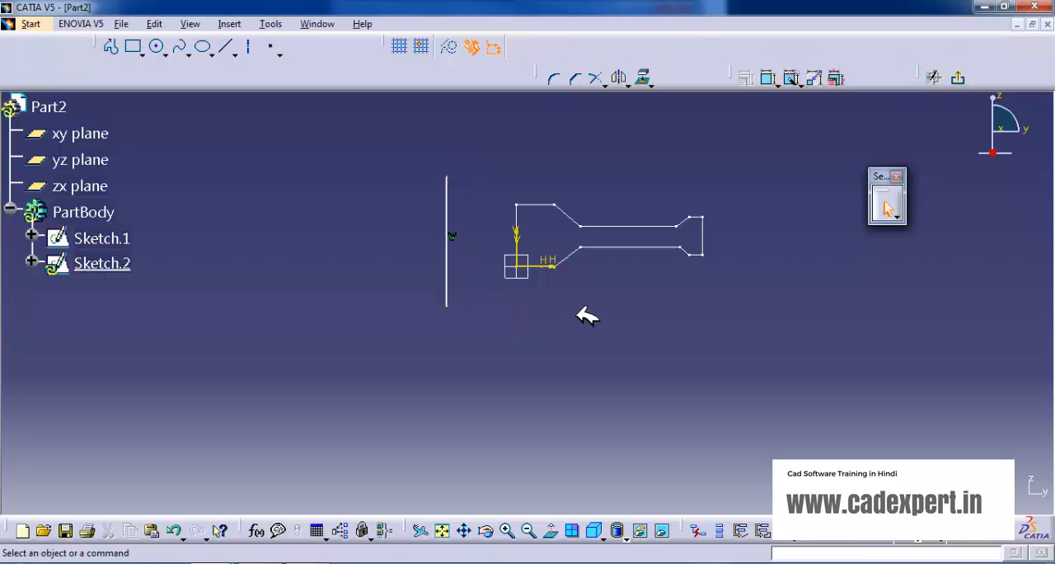
# Constrain the vertical axis line to 50 mm from the profile's inner vertical edge and exit the sketch.
pyautogui.click(768, 77)
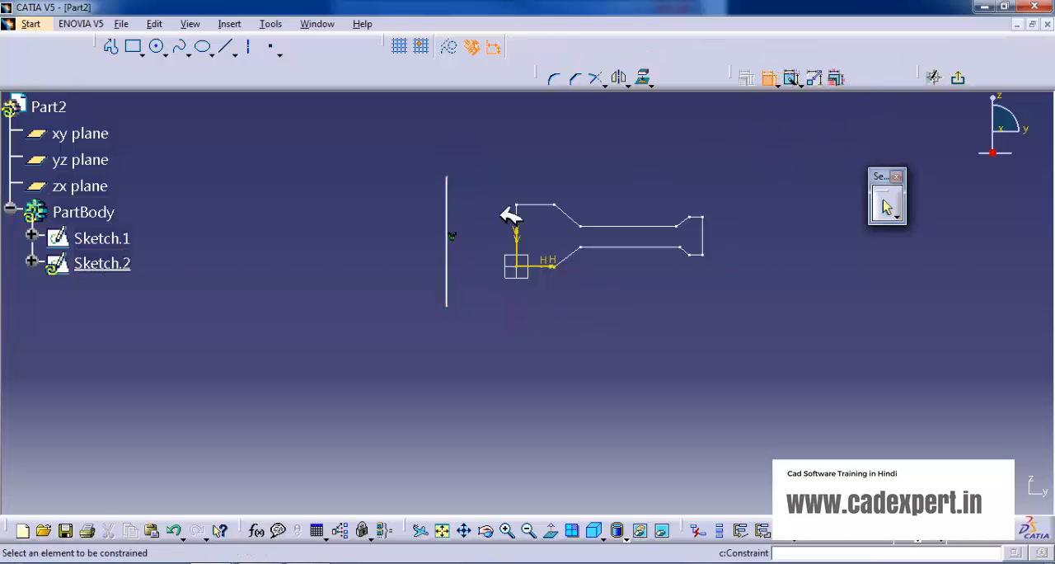
pyautogui.click(447, 241)
pyautogui.click(518, 229)
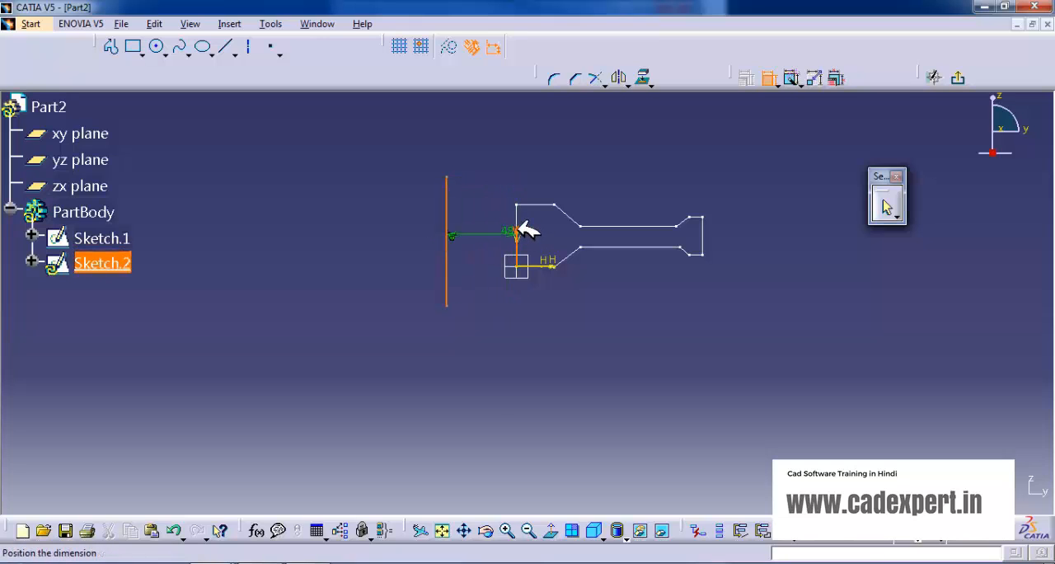
pyautogui.click(496, 206)
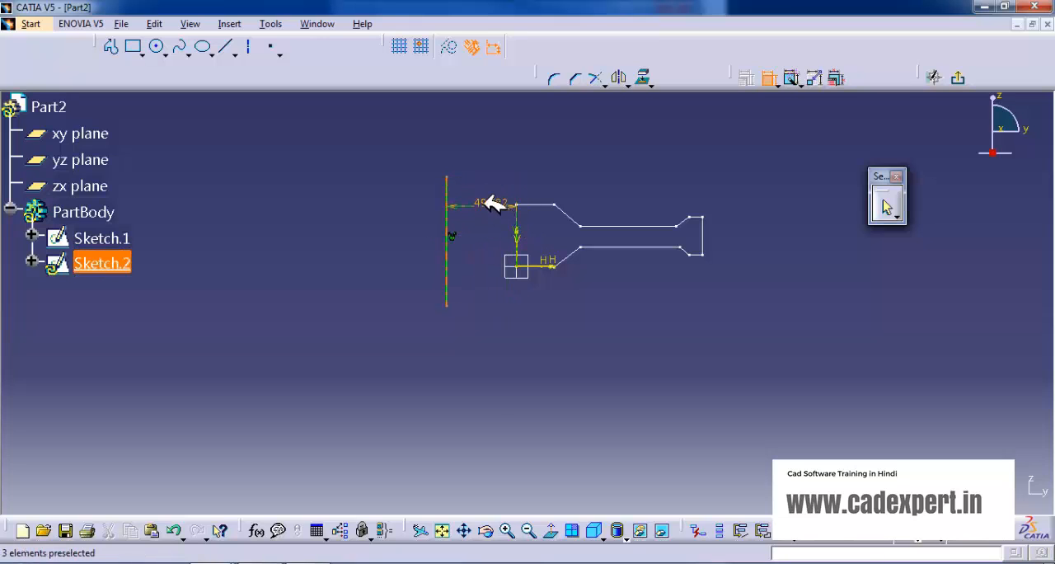
pyautogui.doubleClick(496, 204)
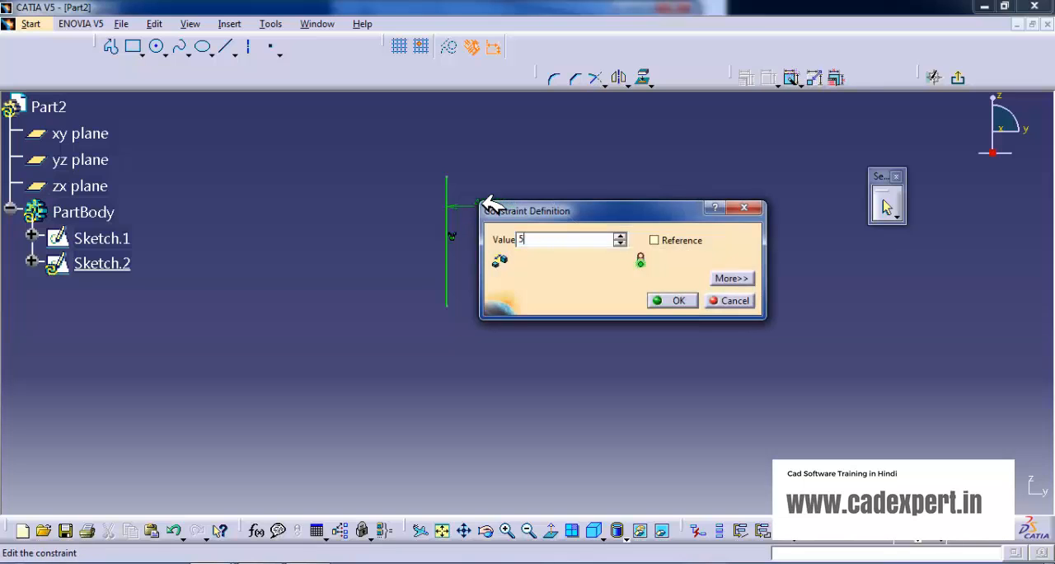
pyautogui.write('50')
pyautogui.click(672, 300)
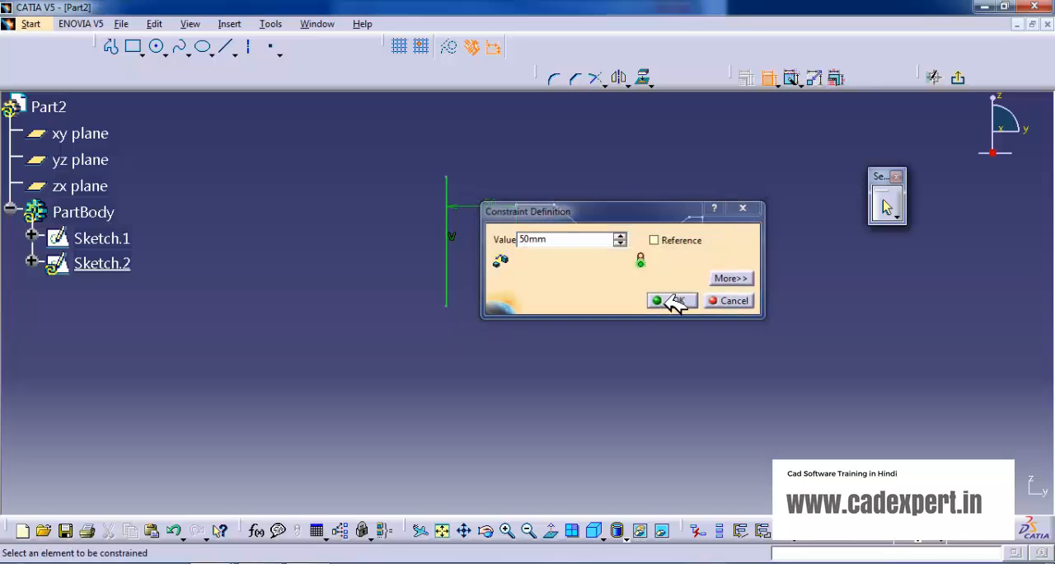
pyautogui.click(973, 77)
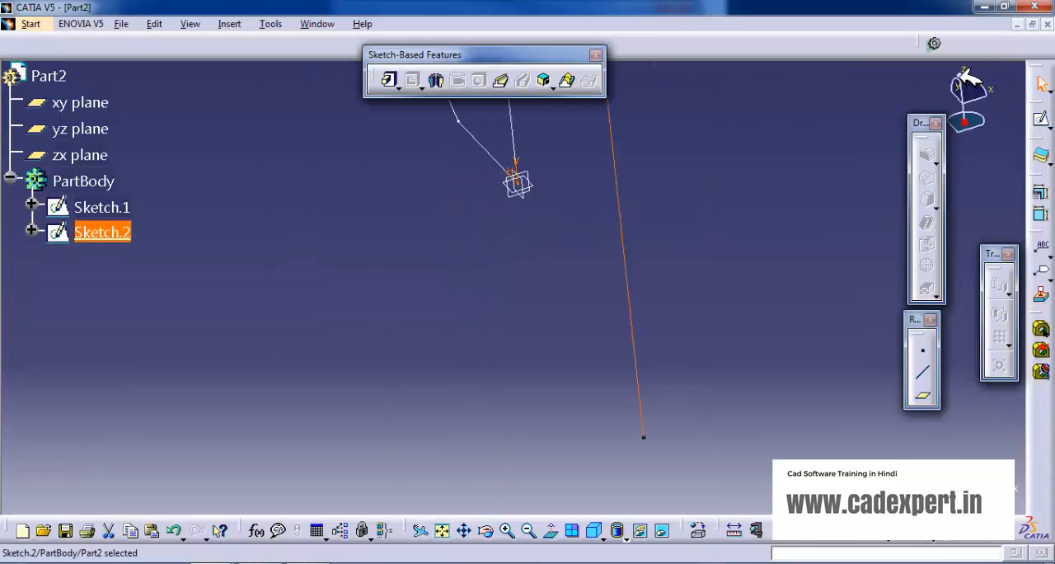
# Edit the profile sketch, draw a slightly slanted line about 50 mm outside its inner vertical edge, and exit the sketch.
pyautogui.click(703, 204)
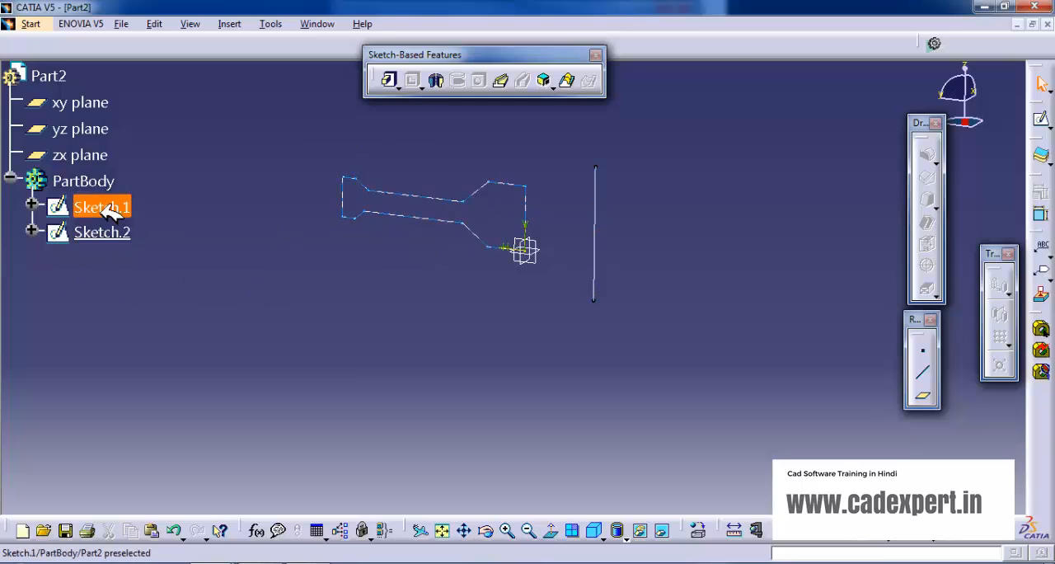
pyautogui.doubleClick(534, 199)
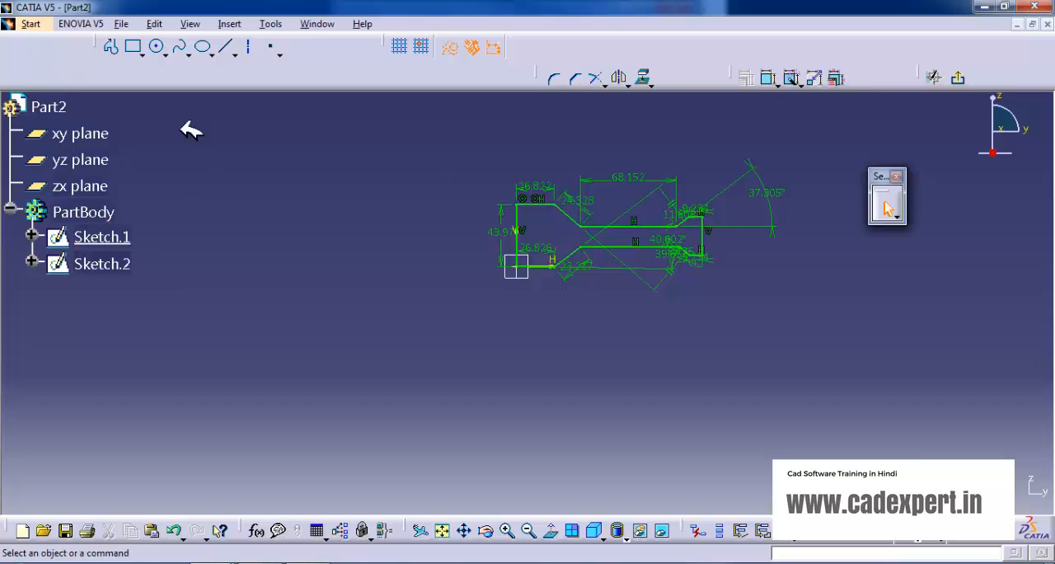
pyautogui.click(226, 46)
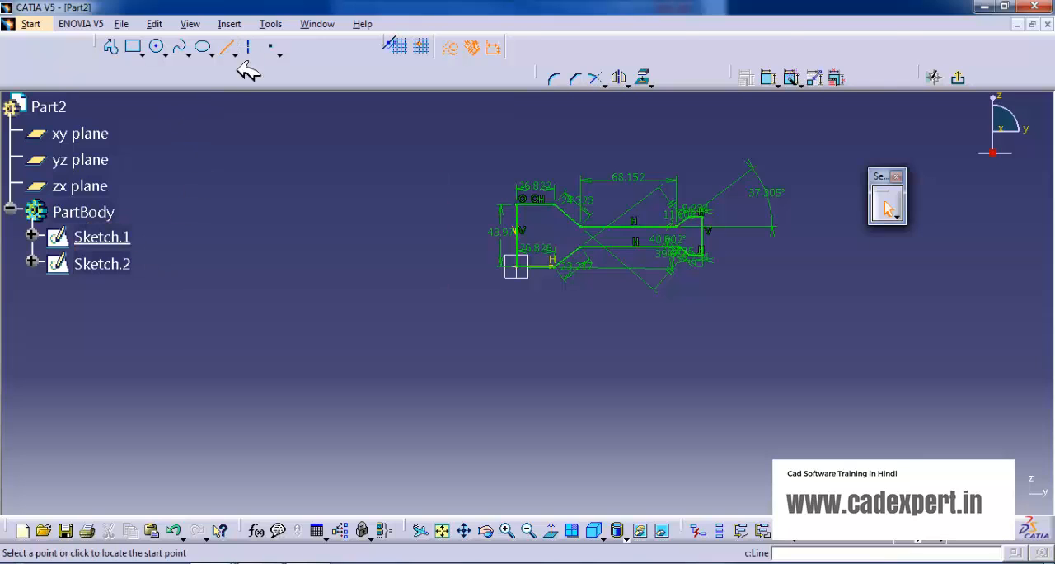
pyautogui.click(440, 163)
pyautogui.click(445, 330)
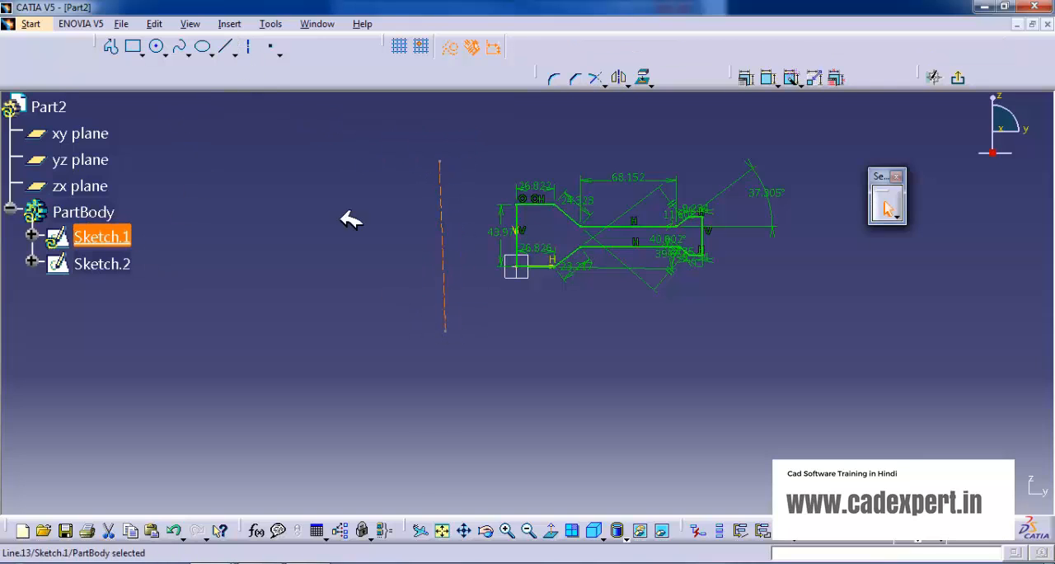
pyautogui.click(508, 169)
pyautogui.click(964, 80)
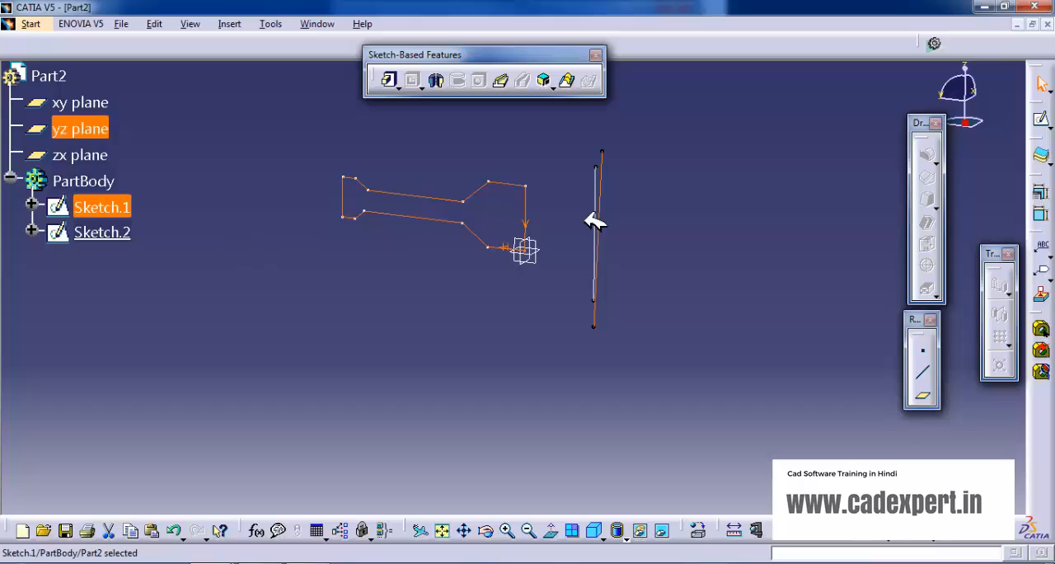
# Check the extra line in the profile sketch and try to use that sketch as the profile of a 270-degree Shaft.
pyautogui.click(336, 142)
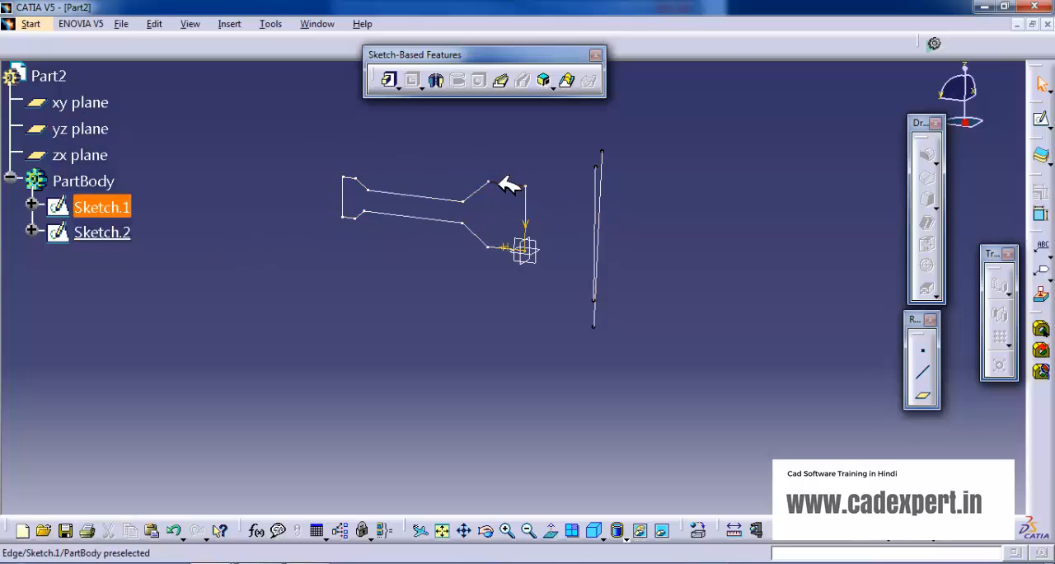
pyautogui.doubleClick(510, 186)
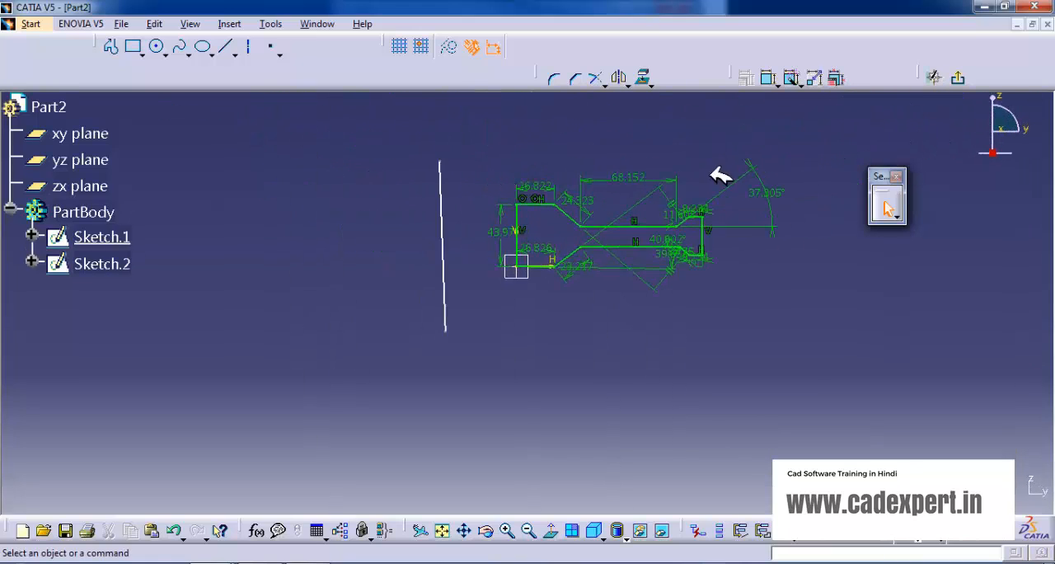
pyautogui.click(959, 77)
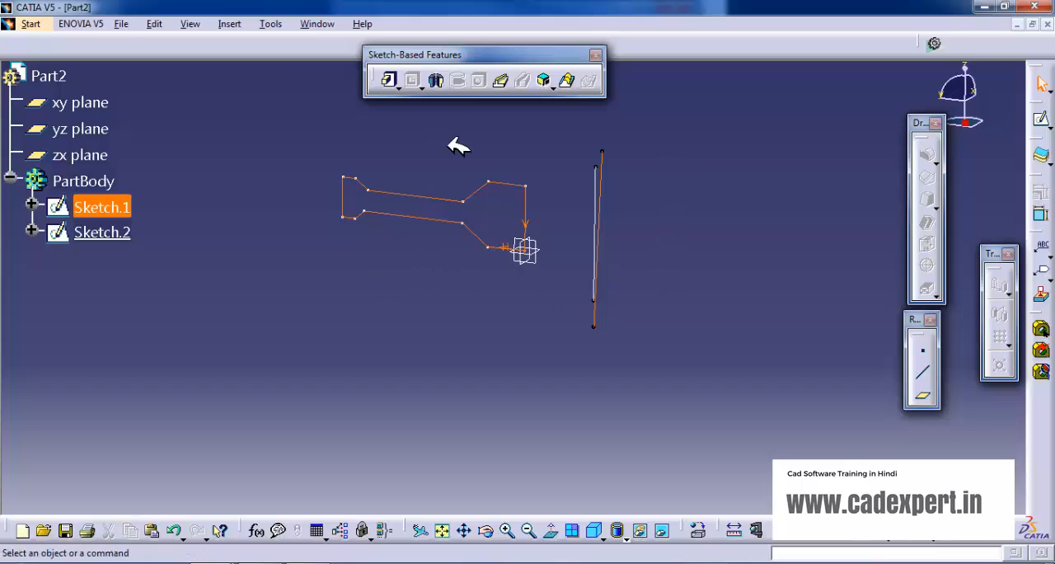
pyautogui.click(435, 80)
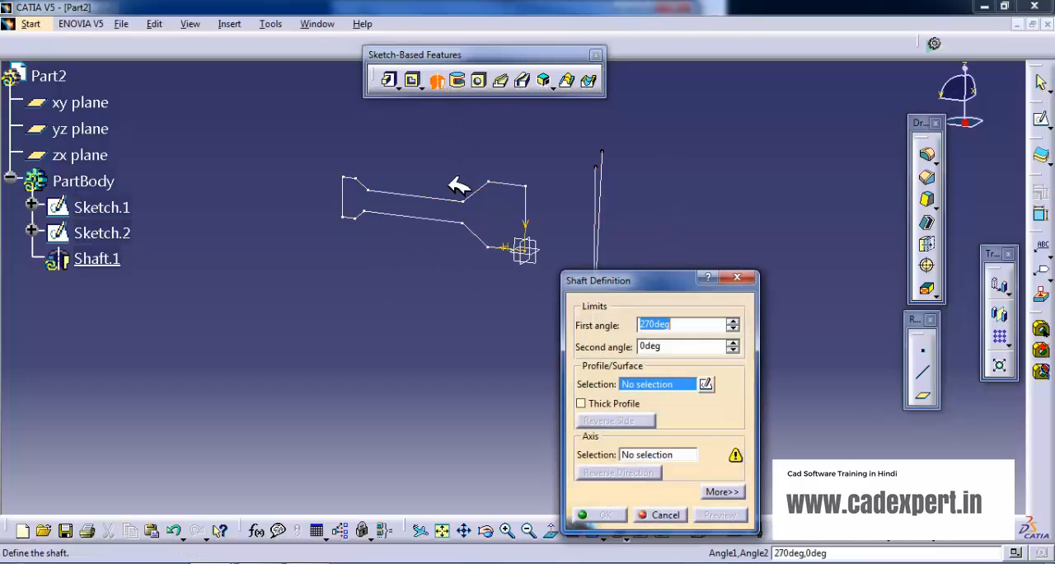
pyautogui.click(449, 200)
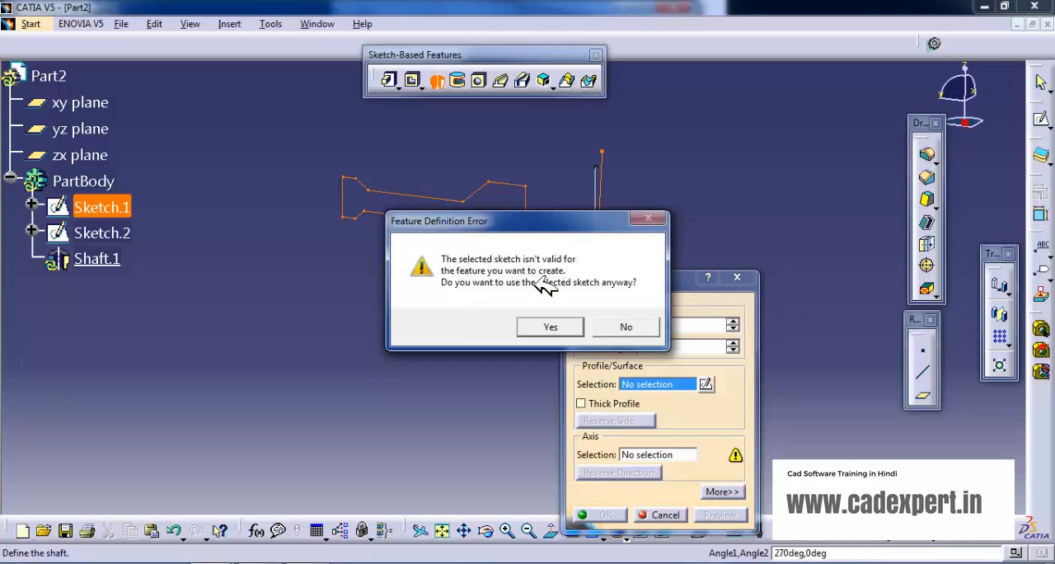
pyautogui.click(625, 327)
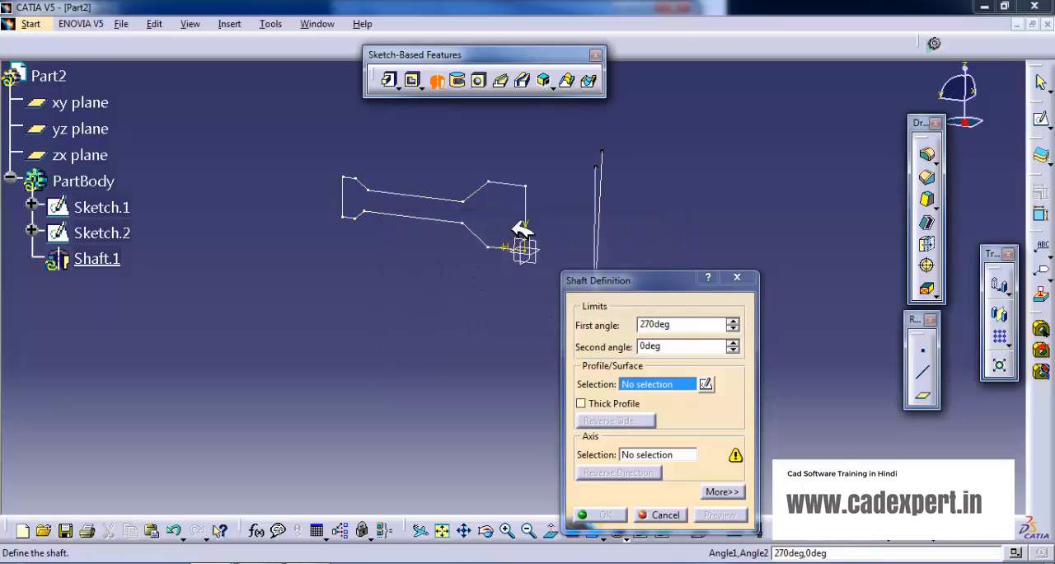
pyautogui.click(740, 280)
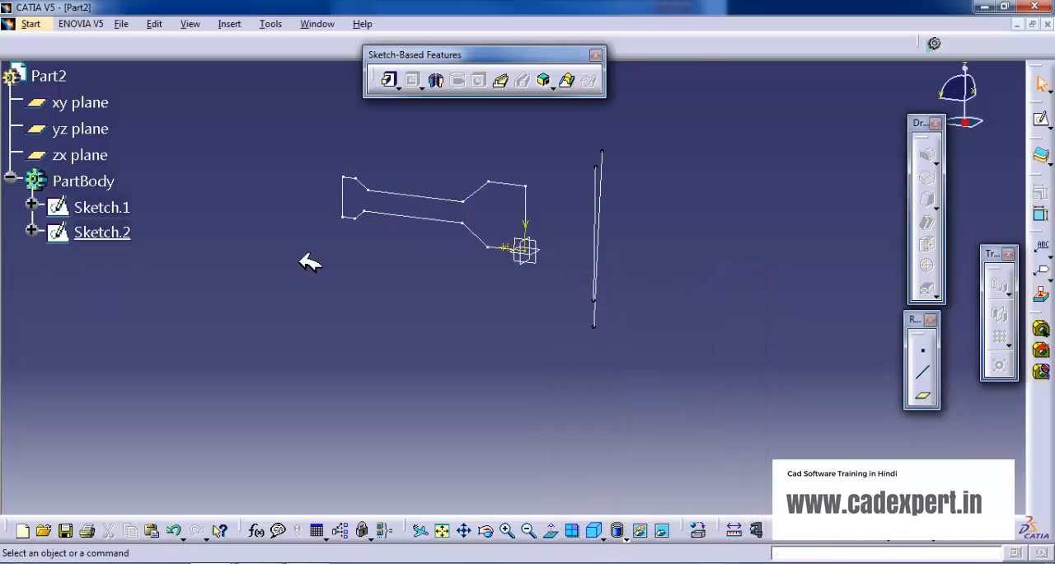
# Remove the extra slanted line from the profile sketch and check the axis line in its separate sketch.
pyautogui.doubleClick(596, 186)
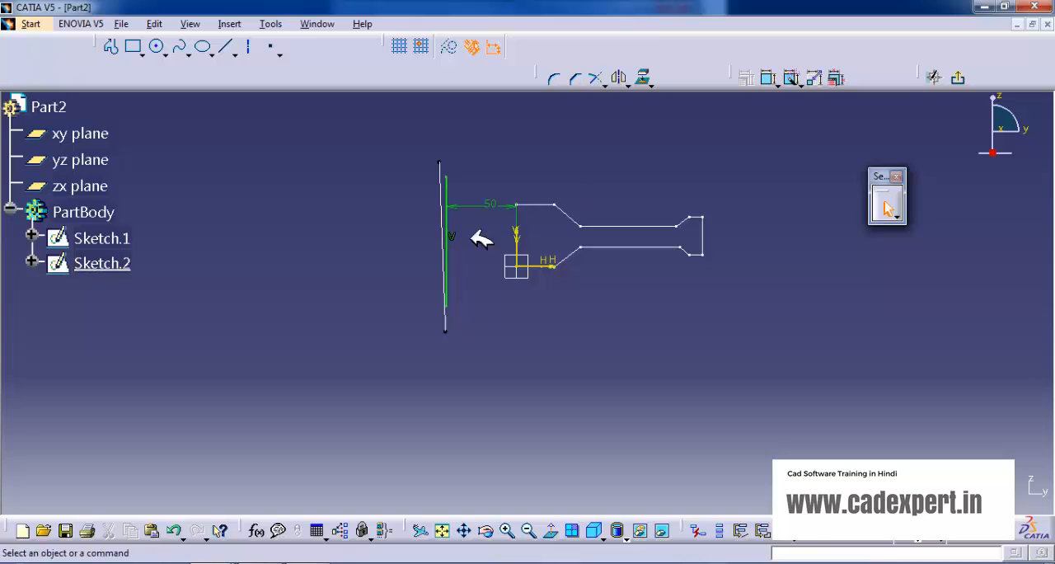
pyautogui.click(103, 237)
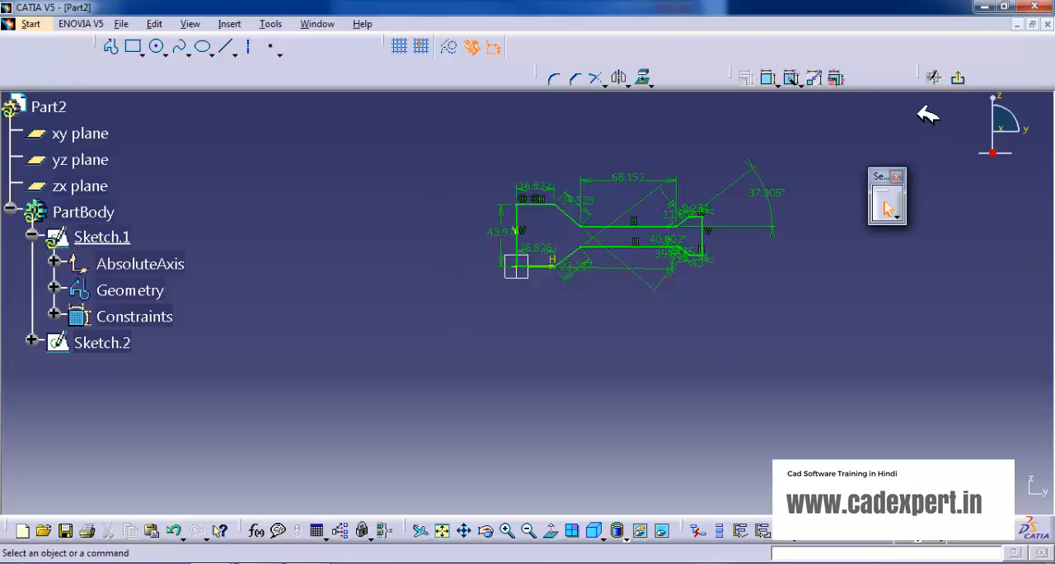
pyautogui.click(937, 77)
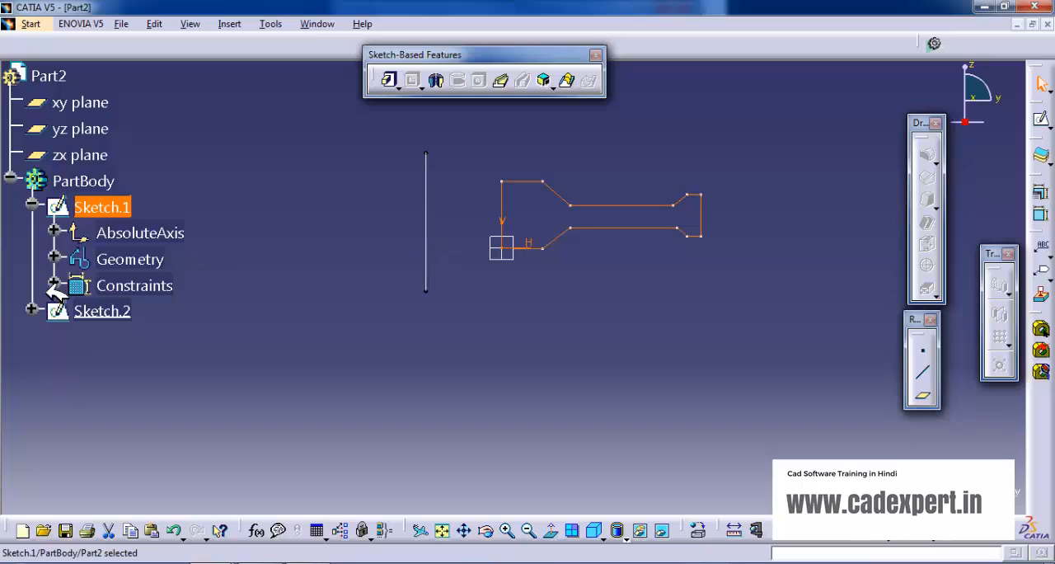
pyautogui.doubleClick(101, 310)
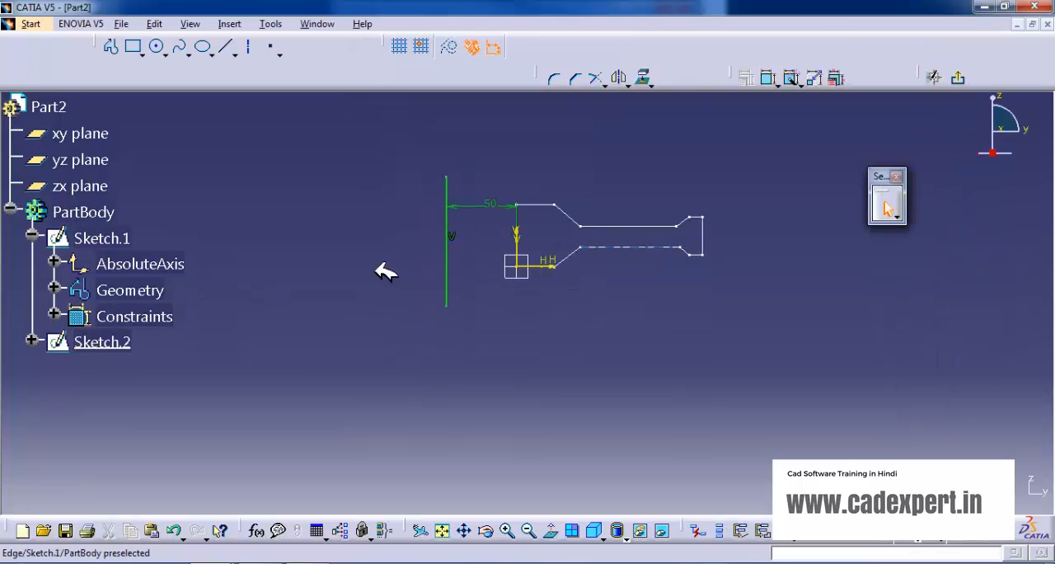
pyautogui.click(958, 78)
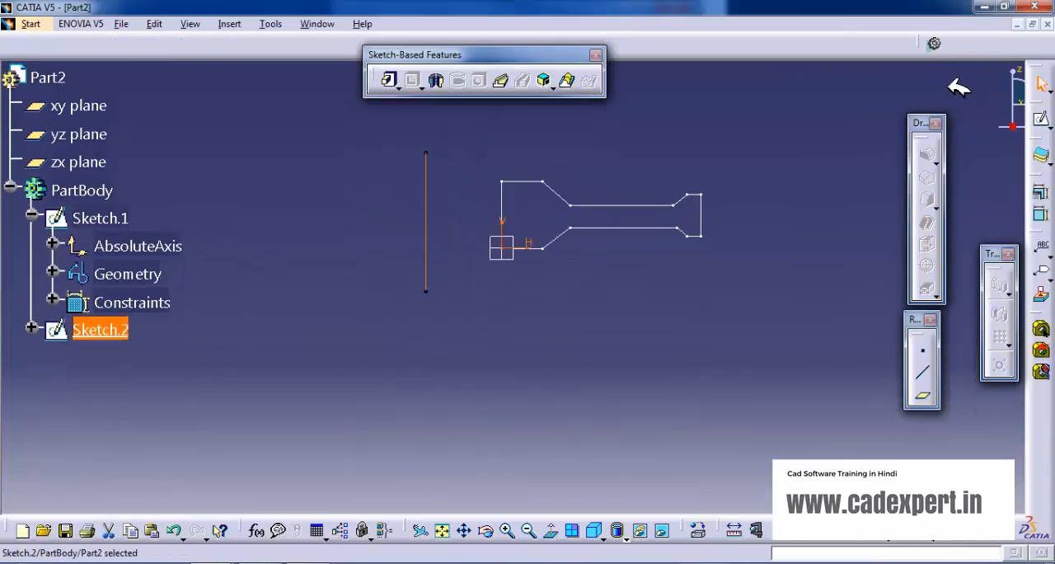
# Create a 270-degree Shaft from the profile sketch, using the separately sketched vertical line as the axis.
pyautogui.moveTo(408, 249)
pyautogui.mouseDown(button='middle')
pyautogui.moveTo(681, 292)
pyautogui.moveTo(758, 289)
pyautogui.mouseUp(button='middle')
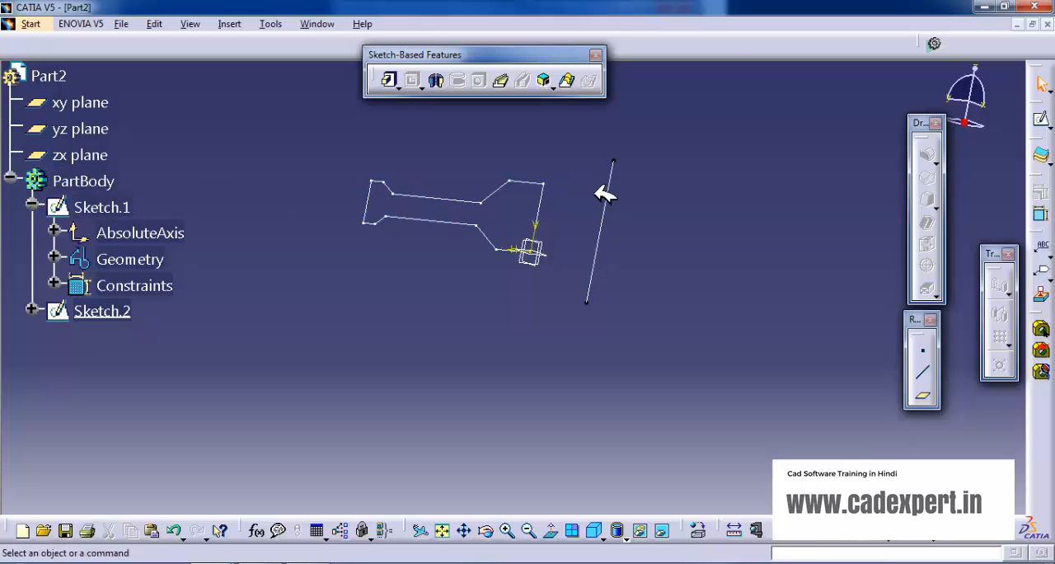
pyautogui.moveTo(431, 144); pyautogui.dragTo(384, 194, button='middle')
pyautogui.click(439, 79)
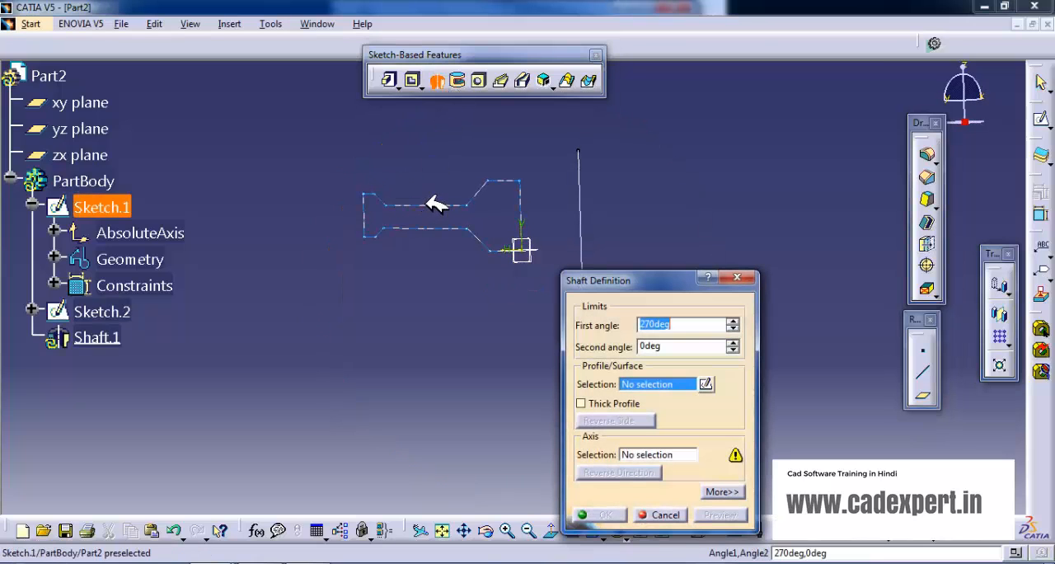
pyautogui.click(427, 204)
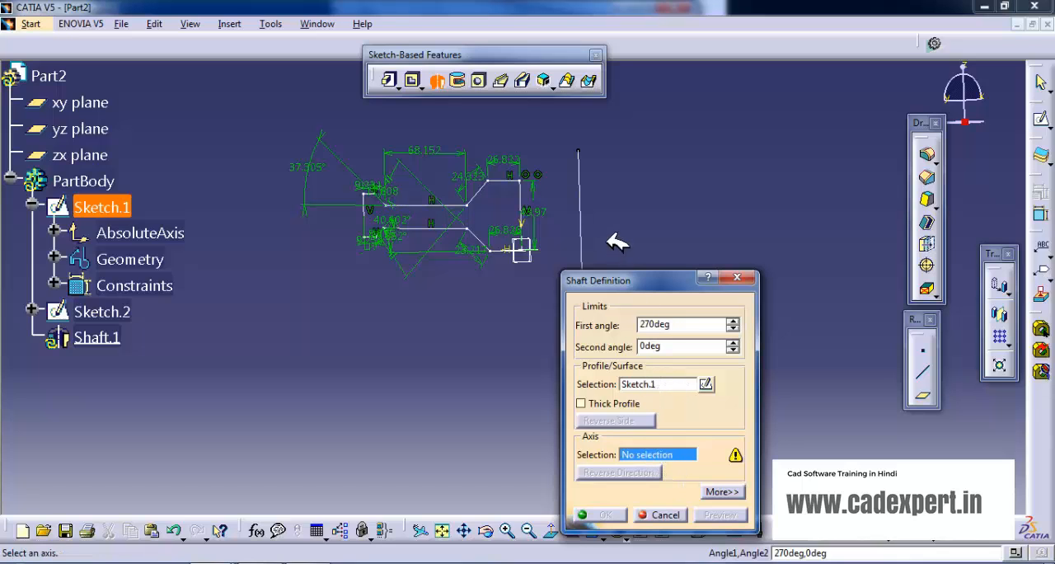
pyautogui.click(582, 216)
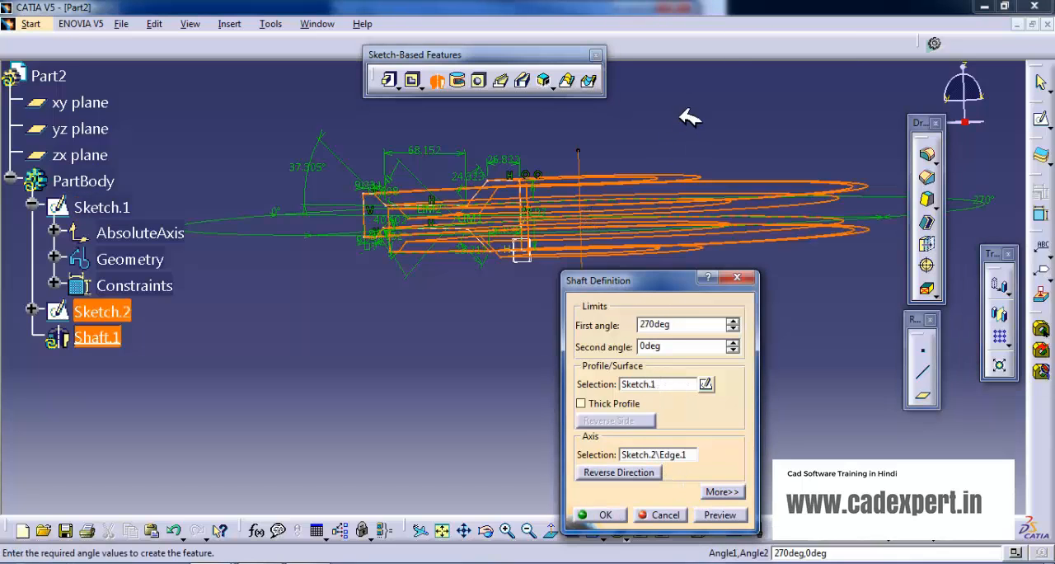
pyautogui.moveTo(681, 118); pyautogui.dragTo(613, 251, button='middle')
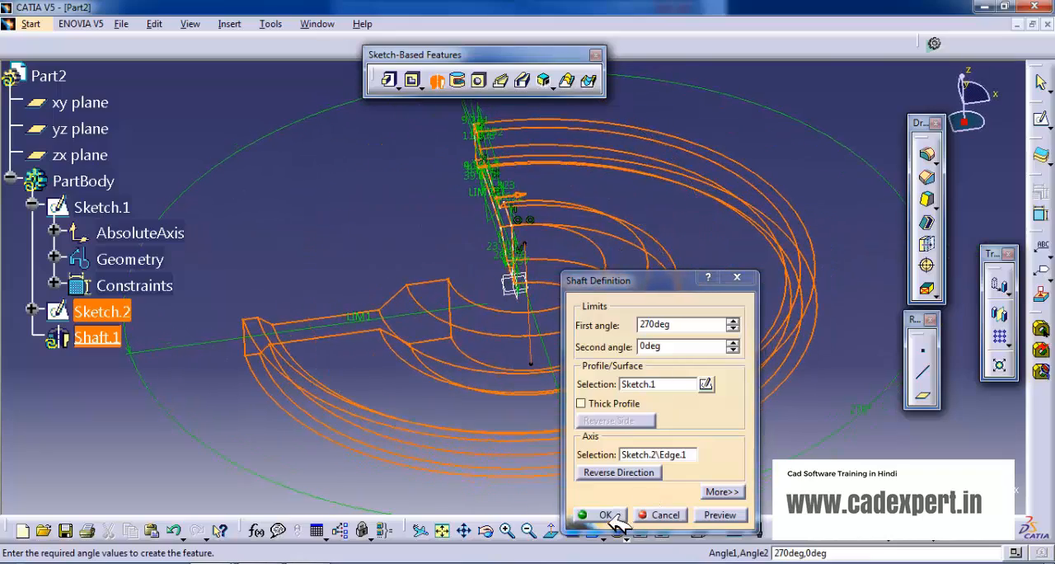
pyautogui.click(610, 515)
# Inspect the revolved solid from several sides and hide the axis line sketch.
pyautogui.moveTo(520, 356); pyautogui.dragTo(416, 296, button='middle')
pyautogui.moveTo(631, 362); pyautogui.dragTo(613, 201, button='middle')
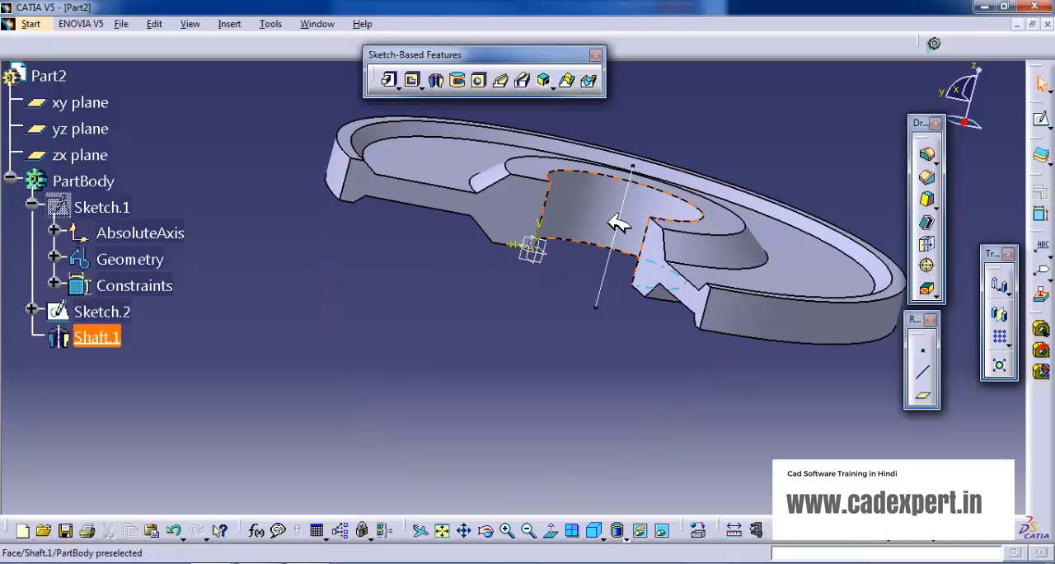
pyautogui.rightClick(613, 280)
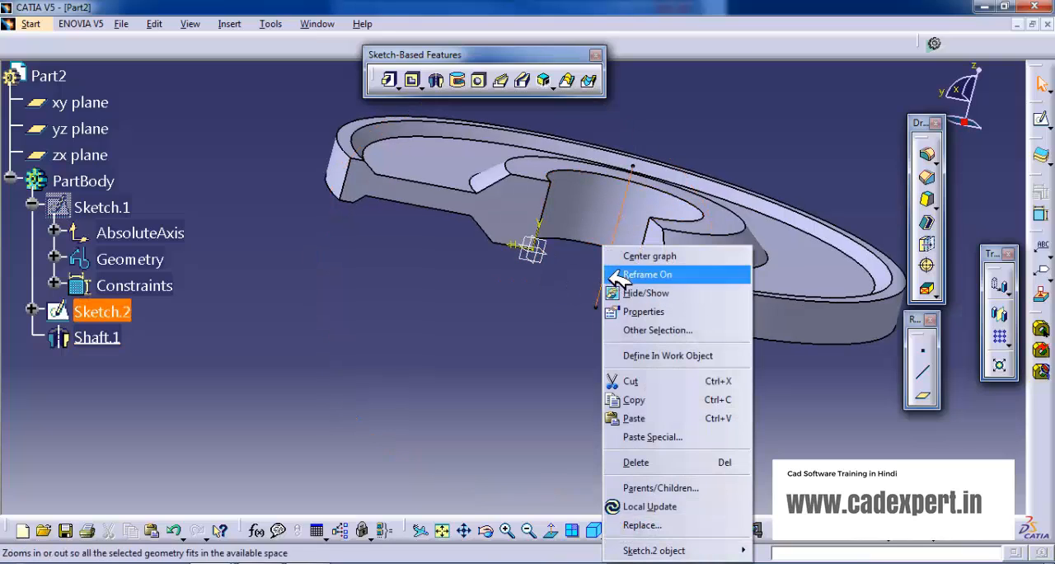
pyautogui.click(626, 290)
pyautogui.moveTo(402, 322); pyautogui.dragTo(410, 369, button='middle')
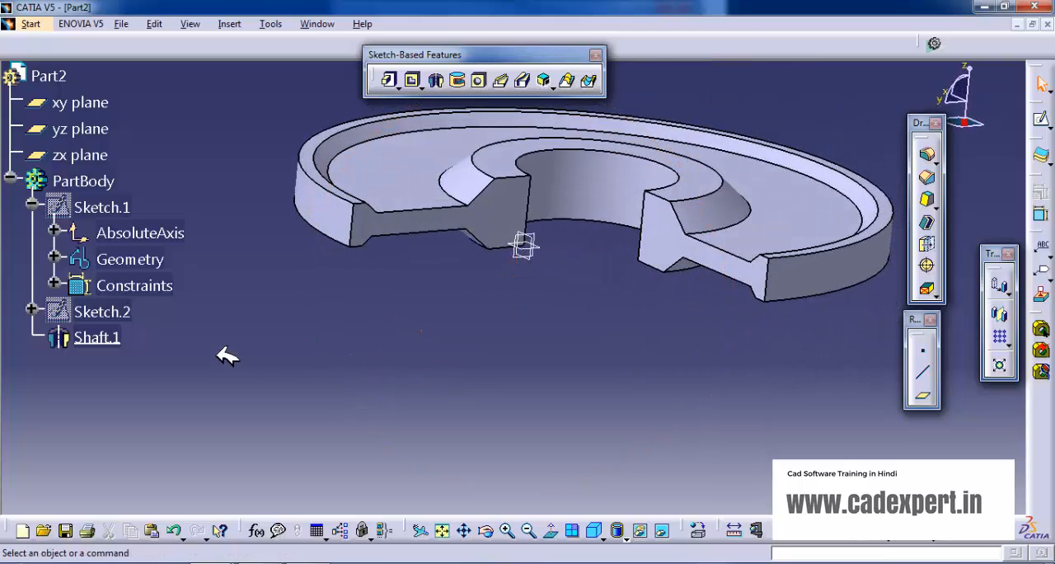